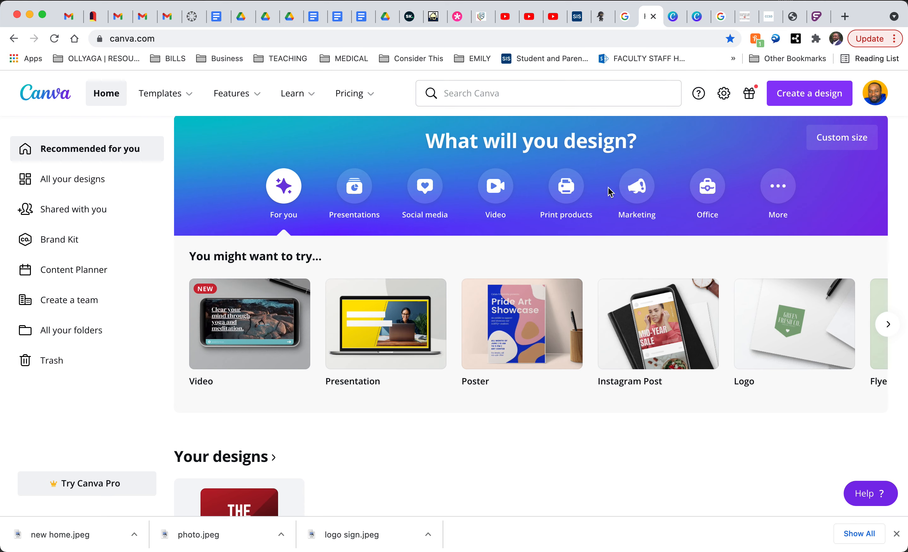
# Browse the available design types and look at the existing house design for Facebook.
pyautogui.moveTo(424, 337)
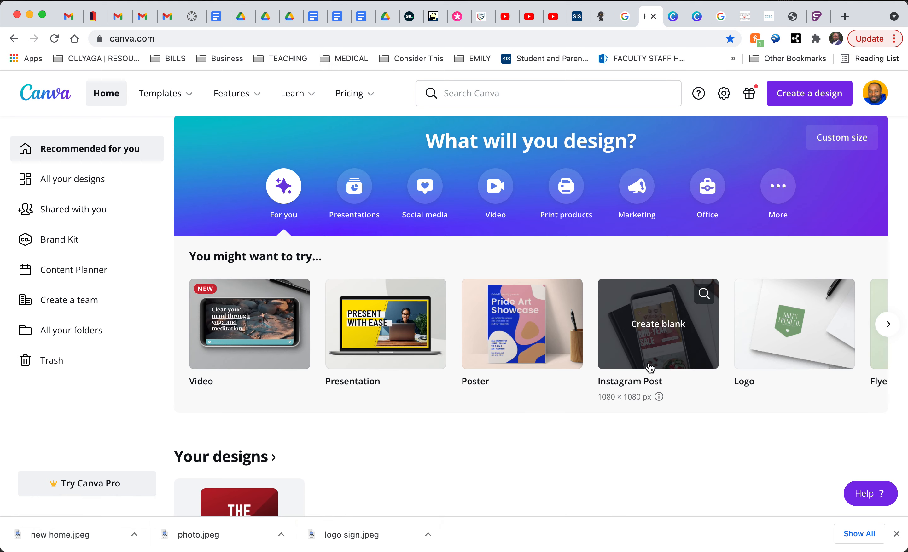
pyautogui.click(814, 96)
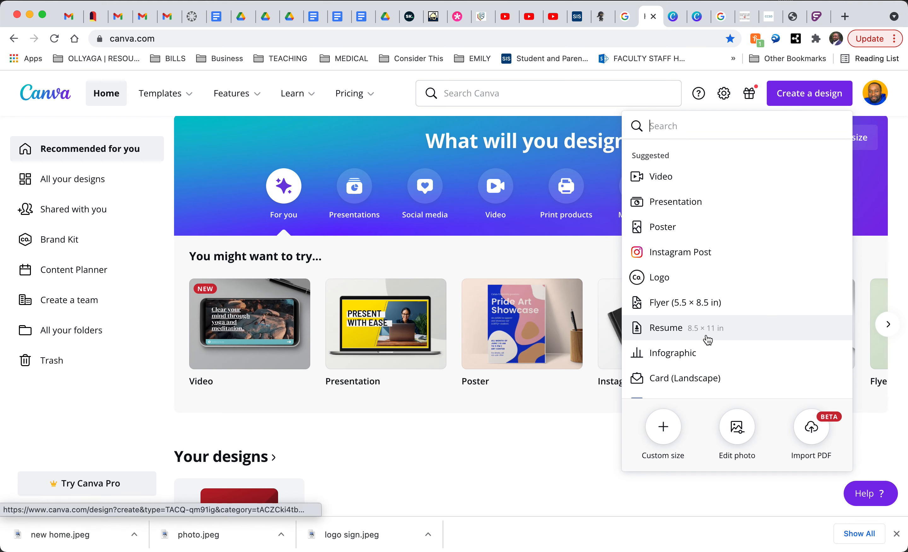
pyautogui.scroll(-2, 707, 340)
pyautogui.scroll(-4, 707, 340)
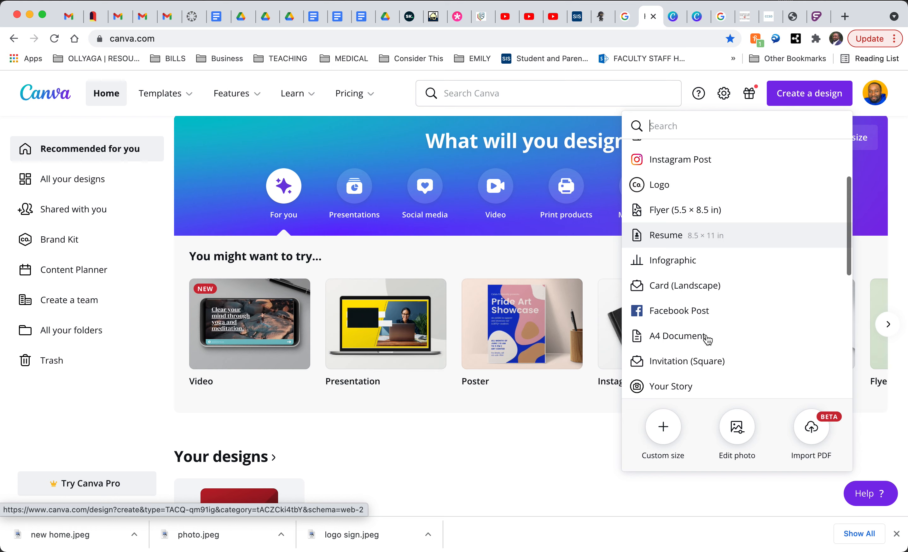
pyautogui.scroll(-5, 708, 340)
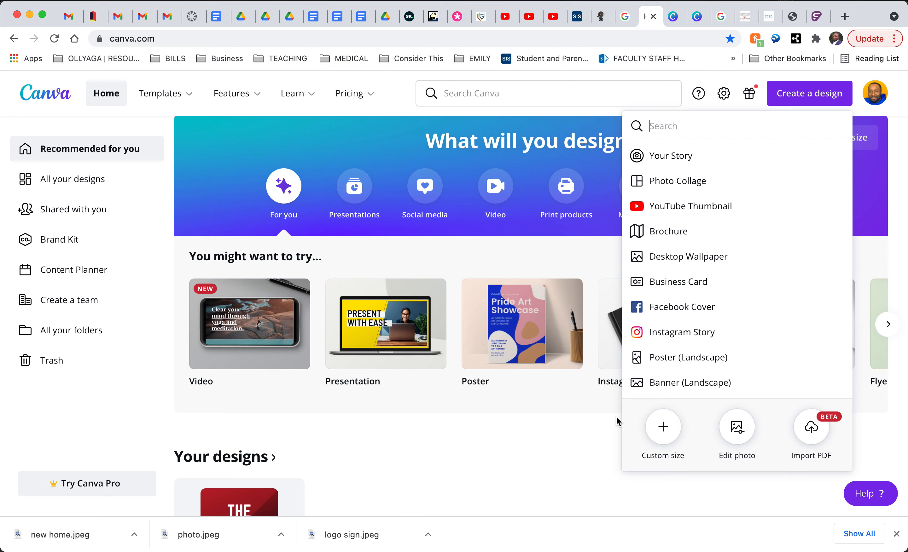
pyautogui.click(564, 441)
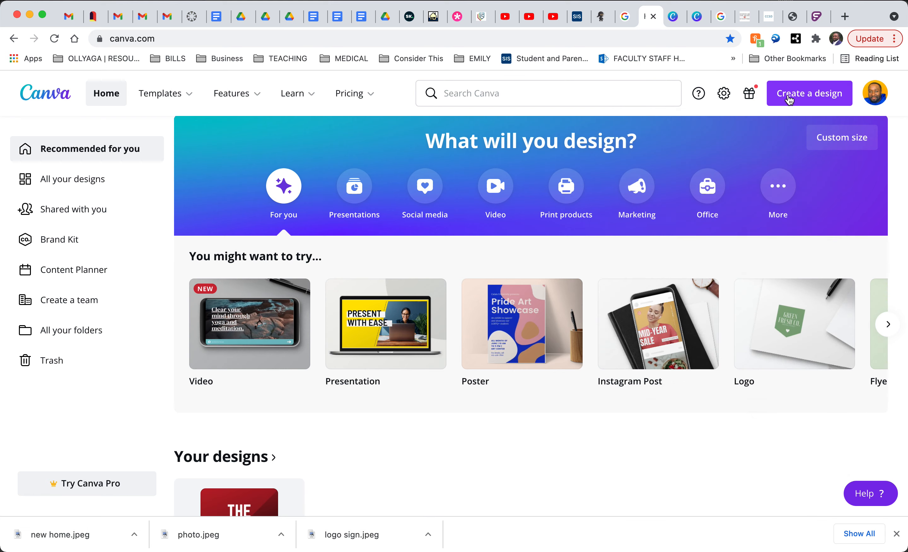
pyautogui.click(672, 16)
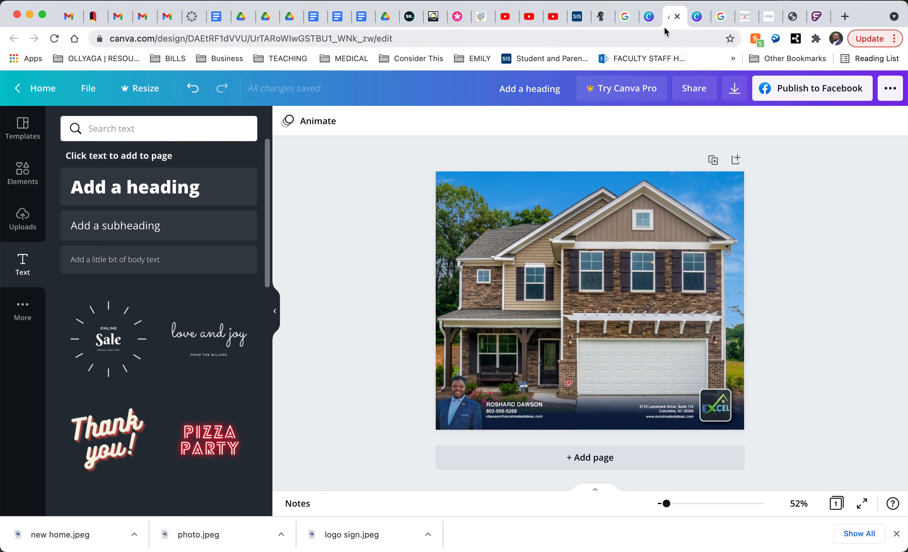
pyautogui.click(647, 16)
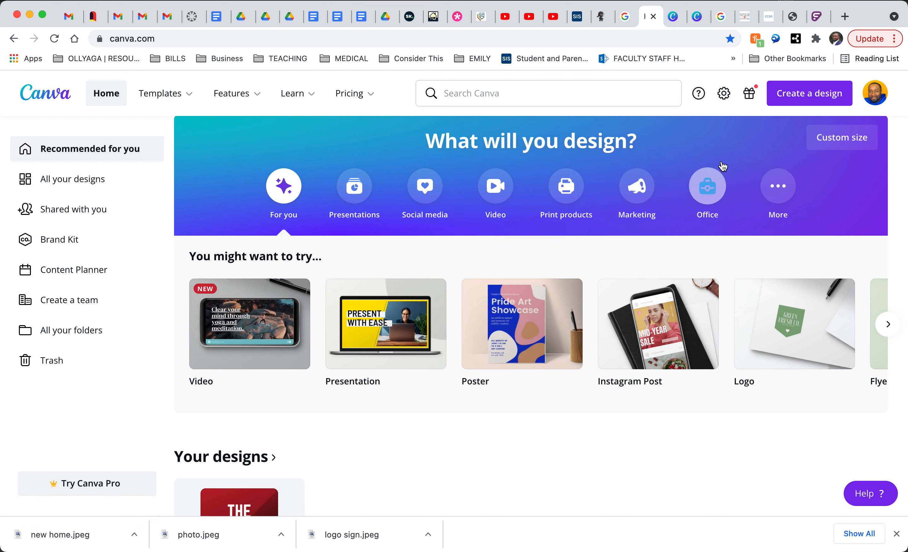
# Create a blank Instagram Post design at 1080 × 1080 px.
pyautogui.click(811, 101)
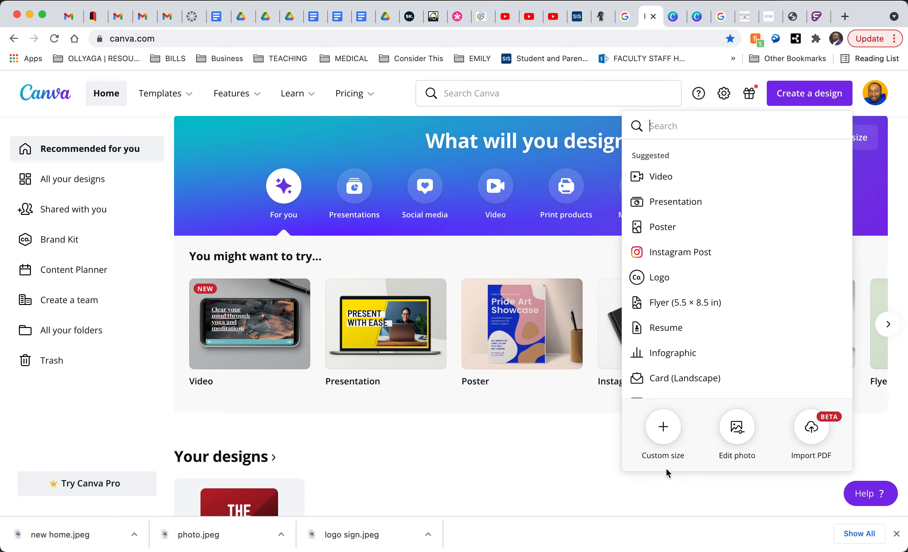
pyautogui.click(663, 428)
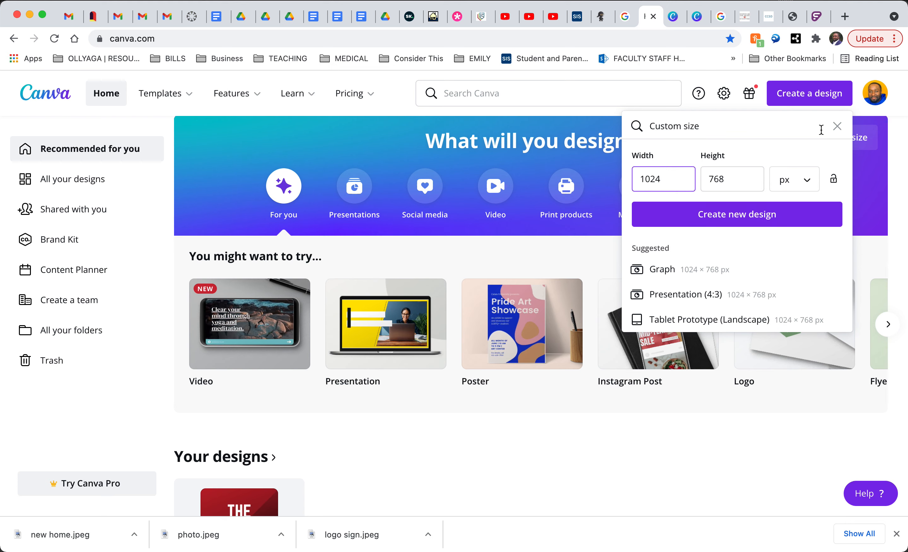
pyautogui.click(837, 126)
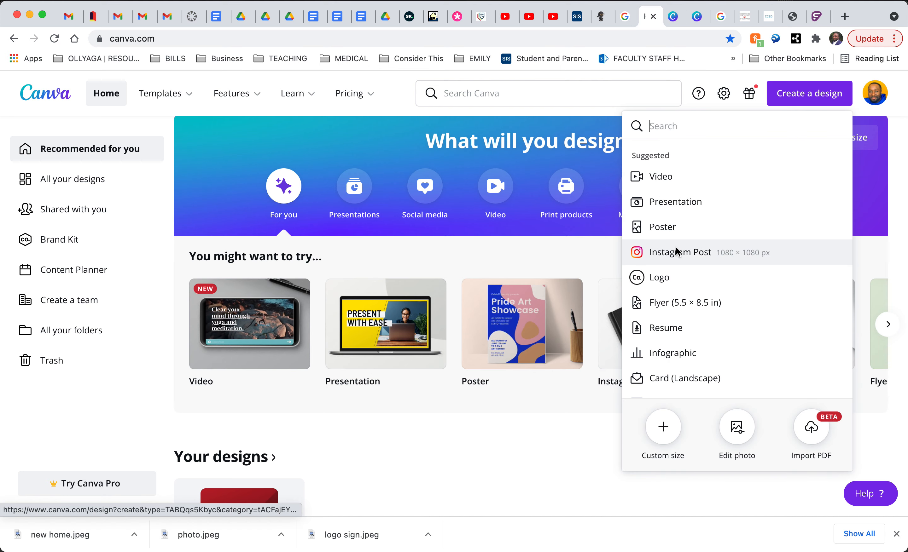
pyautogui.click(641, 254)
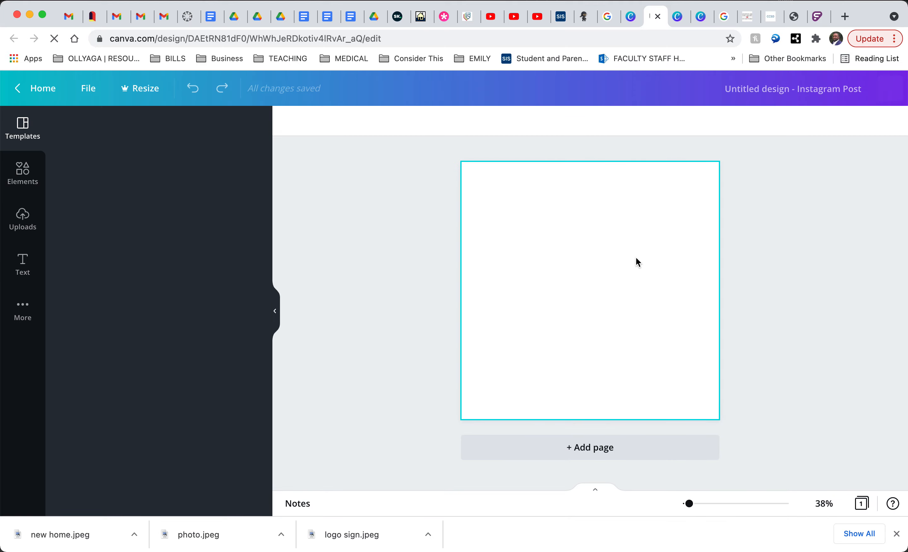
# Review the two finished house designs with the agent banner and return to the blank Instagram post.
pyautogui.click(677, 22)
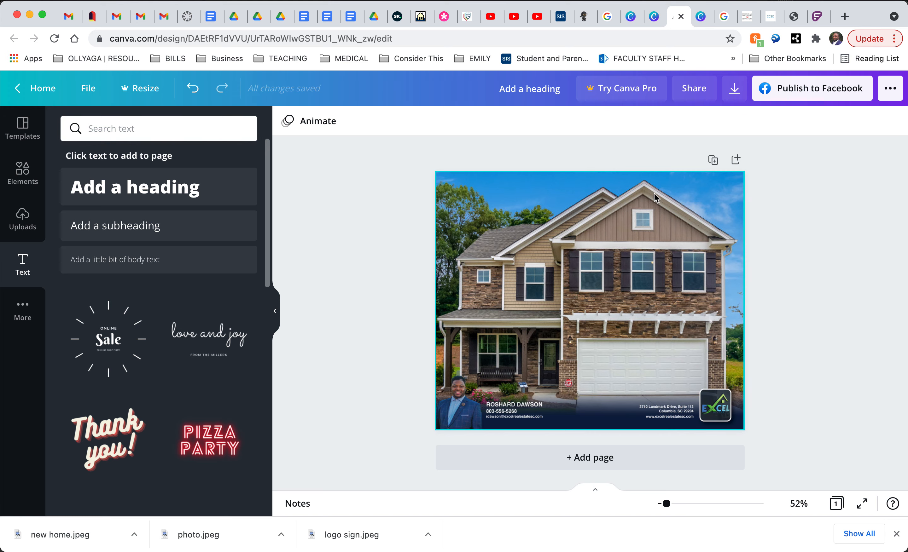
pyautogui.click(699, 18)
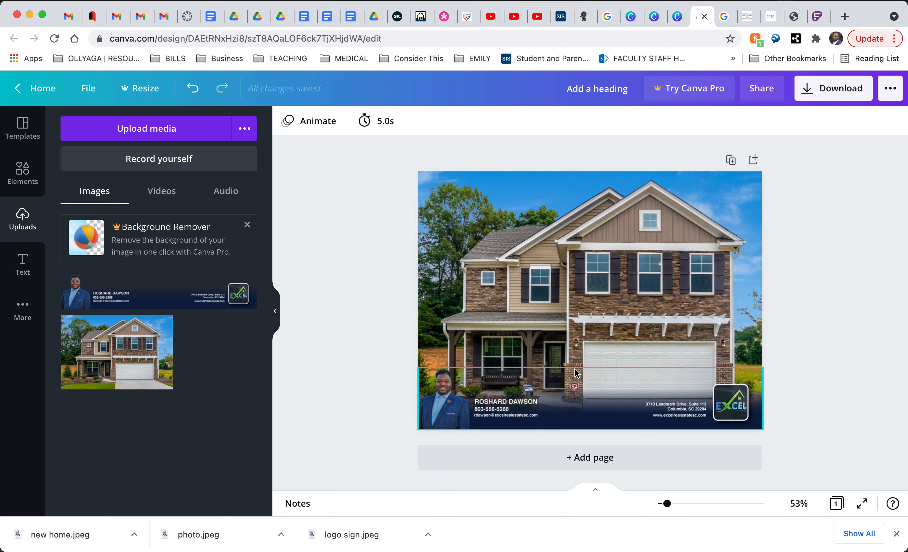
pyautogui.click(632, 17)
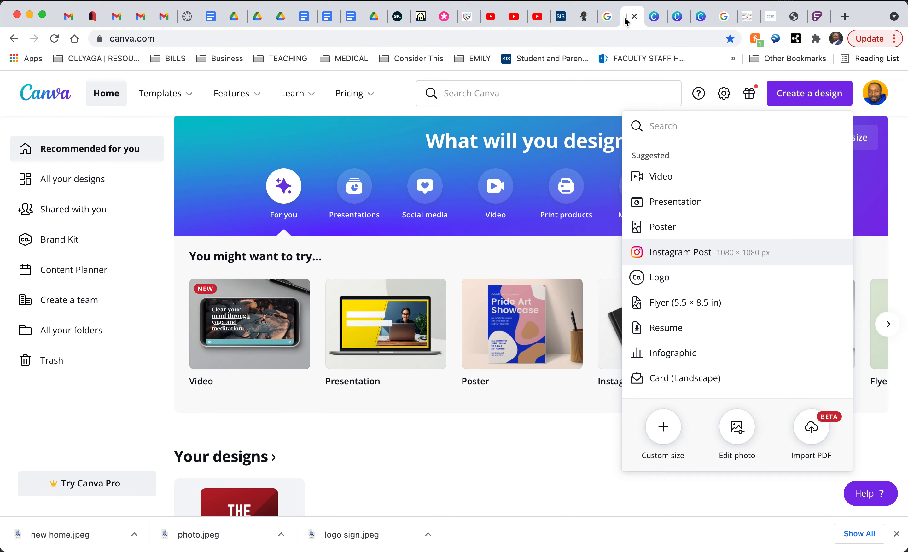
pyautogui.click(654, 17)
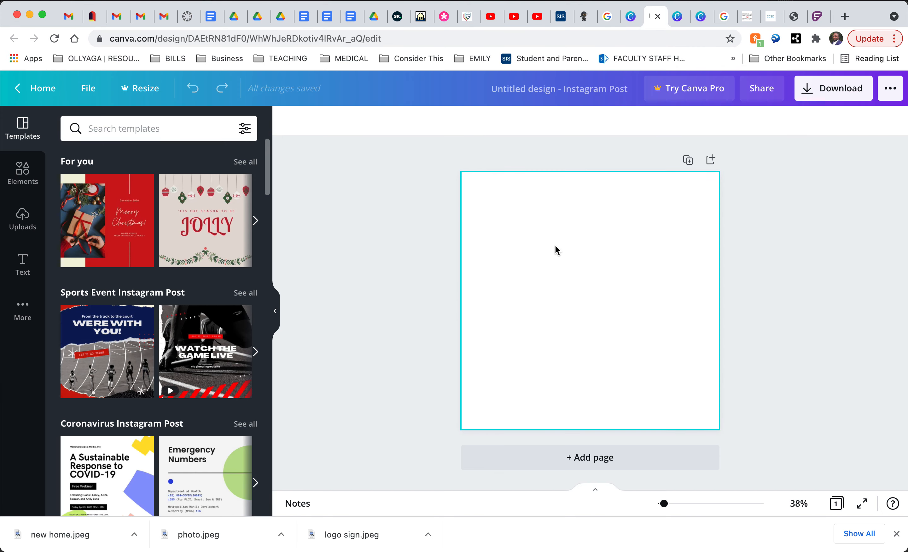
# Upload RealEstate_Banner.png to the image uploads and move the duplicate banner to the trash.
pyautogui.click(28, 230)
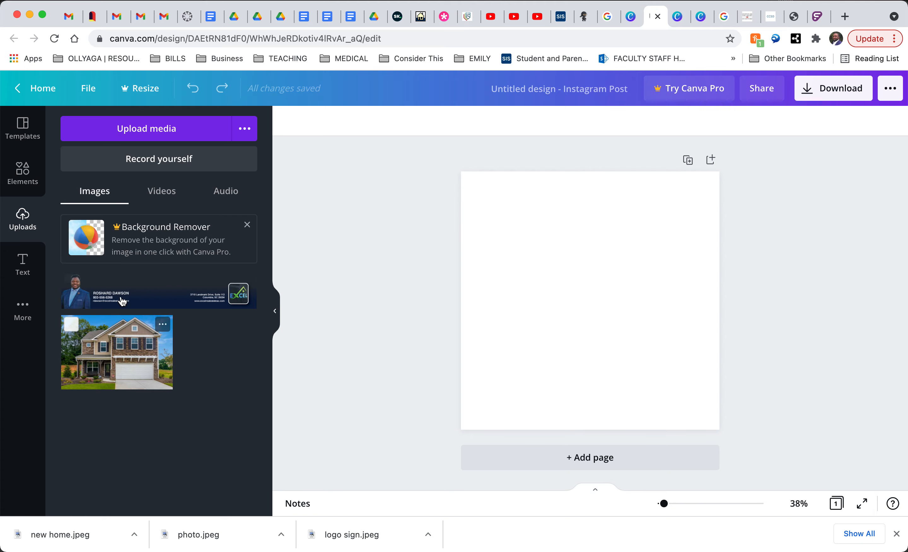
pyautogui.click(138, 129)
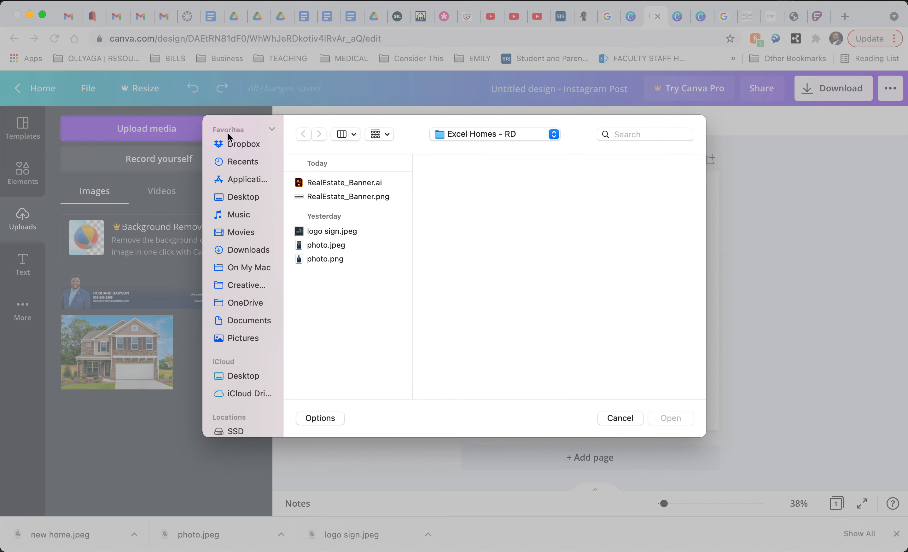
pyautogui.click(331, 196)
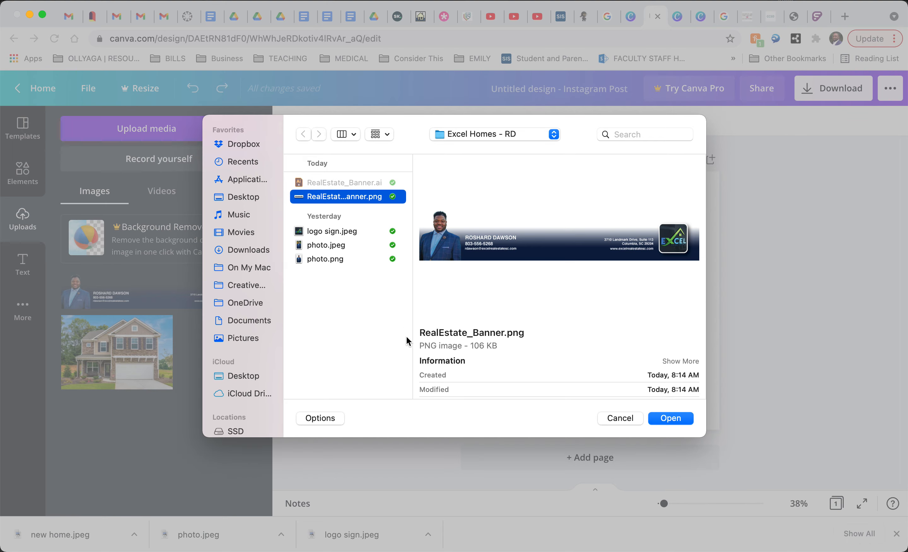
pyautogui.click(684, 420)
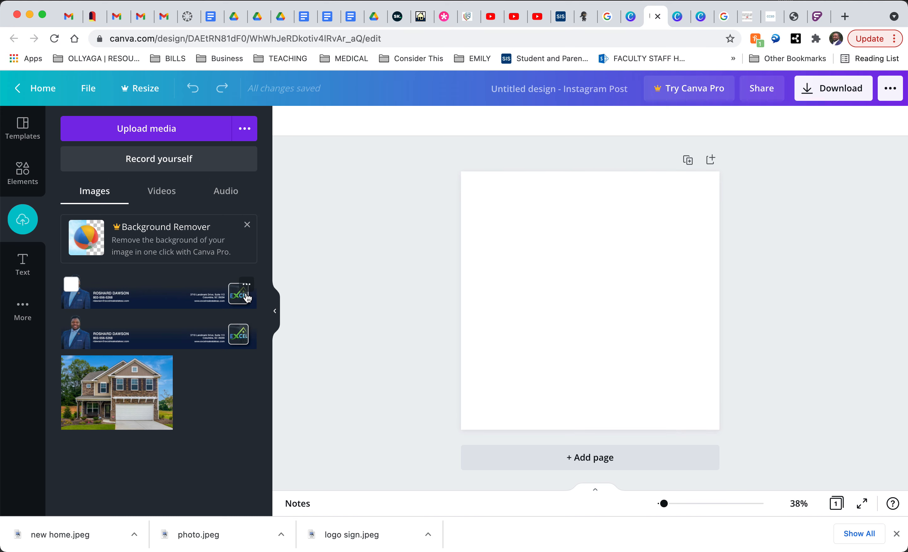
pyautogui.click(246, 285)
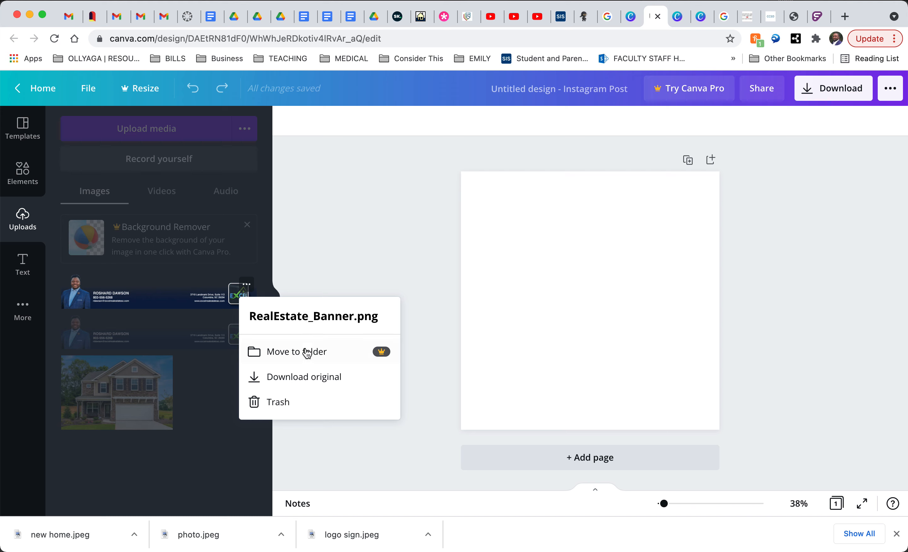
pyautogui.click(283, 402)
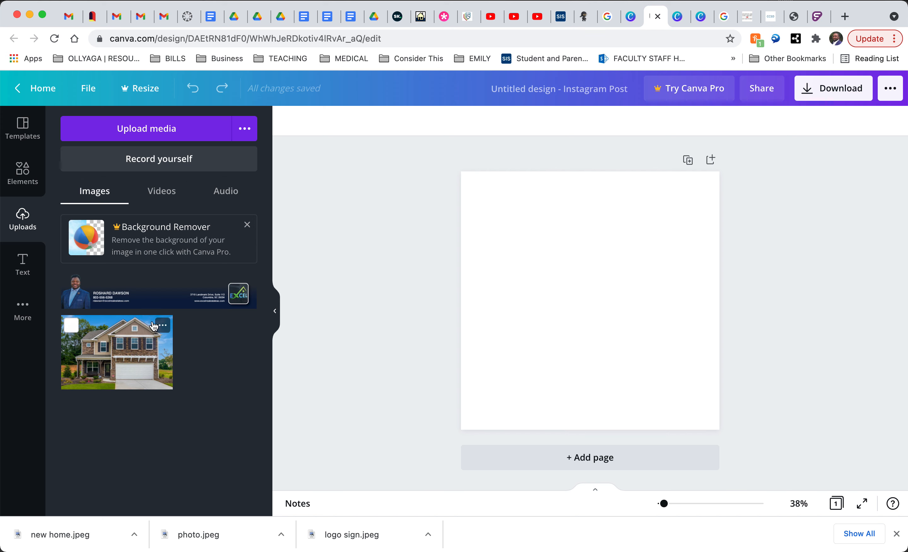
# Add the uploaded house photo to the page, align it with the page's top-left corner and enlarge it to the page width.
pyautogui.click(119, 363)
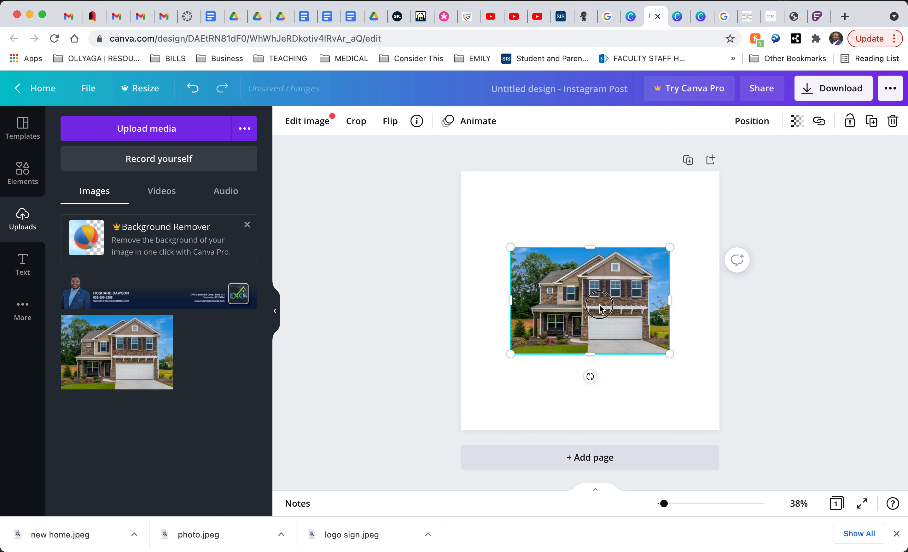
pyautogui.moveTo(599, 306); pyautogui.dragTo(549, 230)
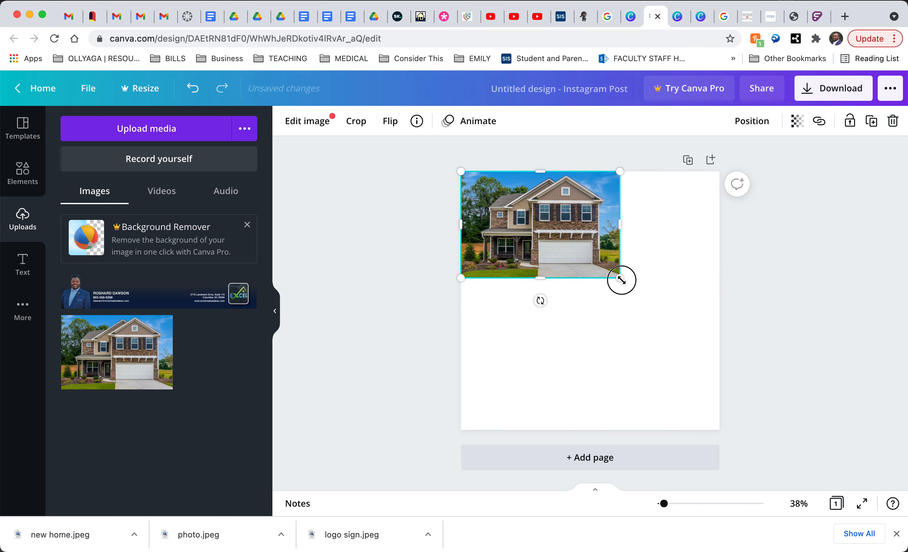
pyautogui.moveTo(620, 278); pyautogui.dragTo(714, 361)
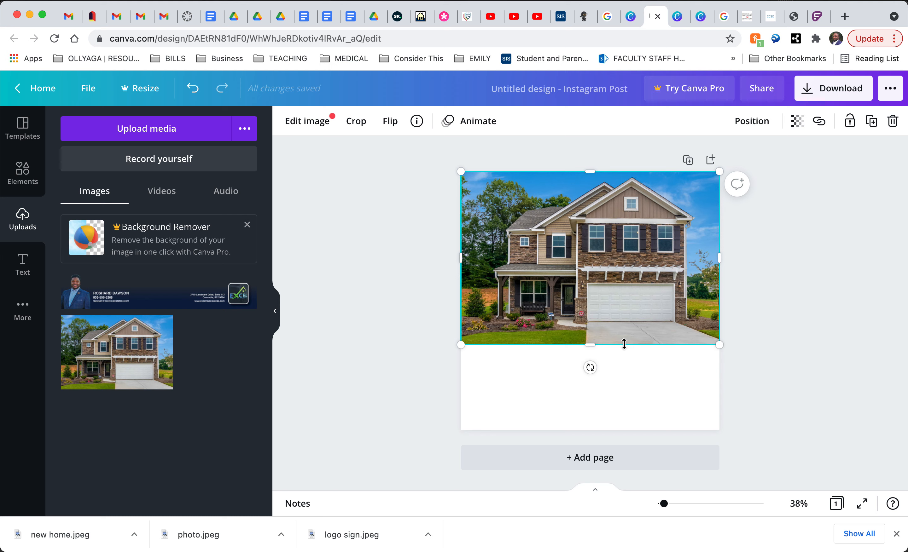
pyautogui.moveTo(589, 346)
pyautogui.mouseDown()
pyautogui.moveTo(592, 439)
pyautogui.moveTo(590, 347)
pyautogui.mouseUp()
pyautogui.moveTo(638, 272); pyautogui.dragTo(561, 262)
pyautogui.moveTo(643, 337); pyautogui.dragTo(778, 429)
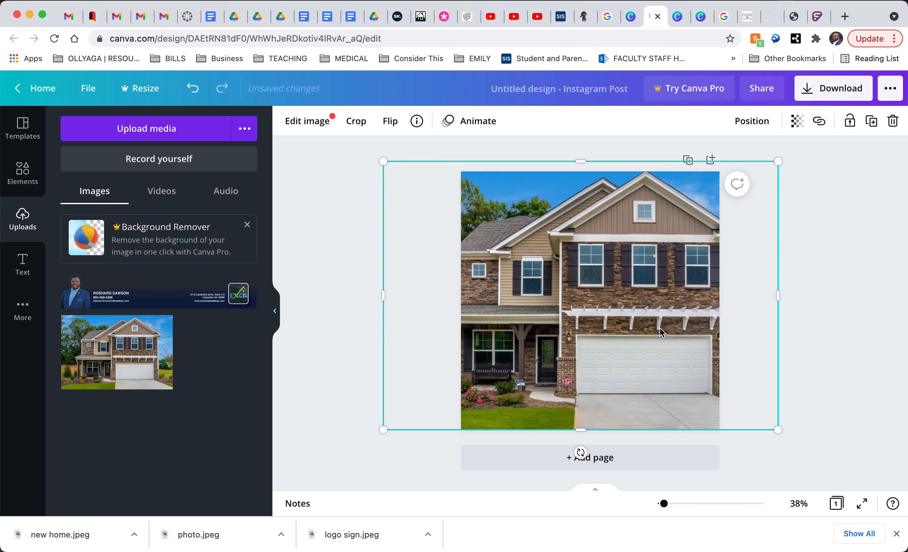
pyautogui.press('super+z')
pyautogui.press('super+z')
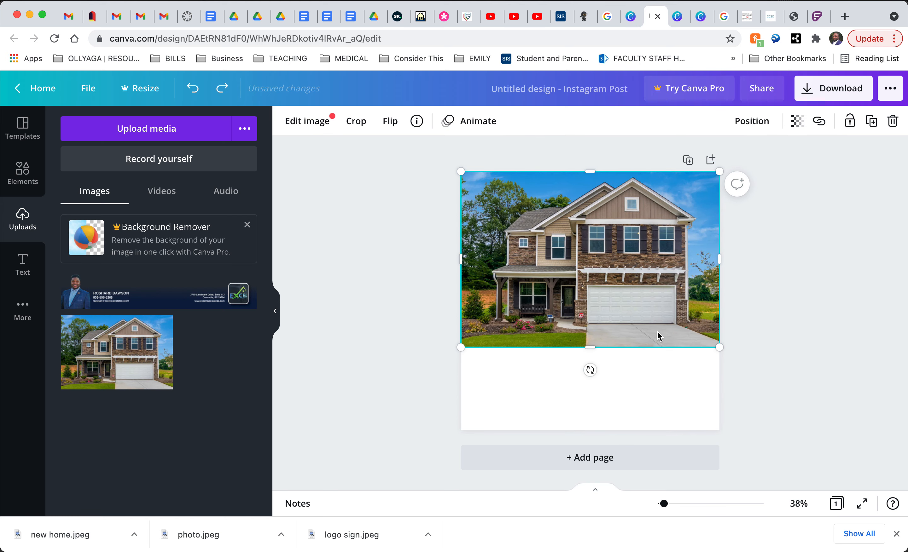
# Extend the house photo downward to fill the 1080 × 1080 page and shift the picture slightly left within its crop.
pyautogui.moveTo(589, 347); pyautogui.dragTo(588, 429)
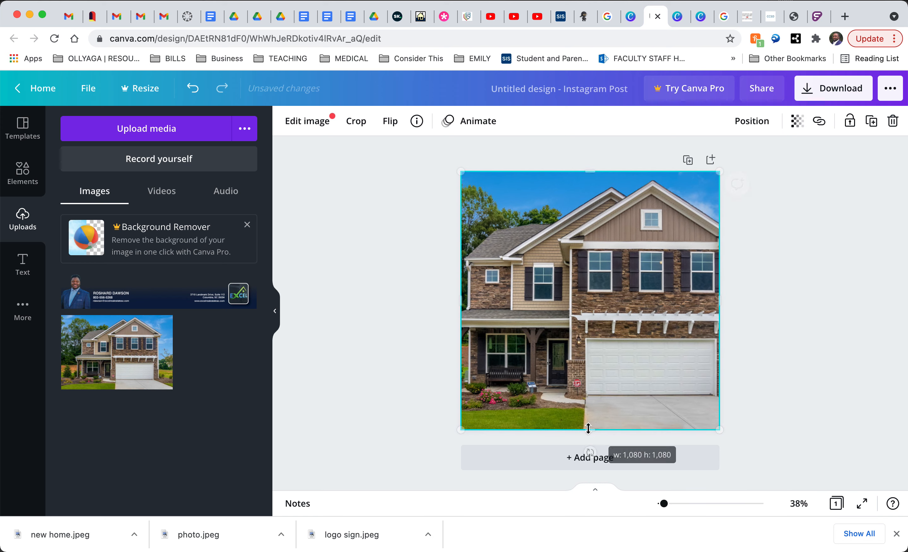
pyautogui.doubleClick(594, 361)
pyautogui.click(823, 330)
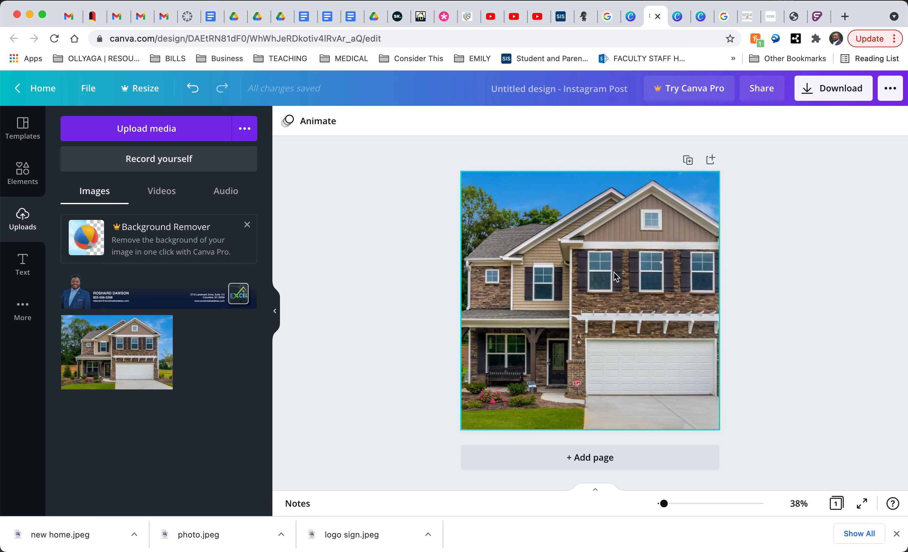
pyautogui.doubleClick(592, 264)
pyautogui.moveTo(642, 281)
pyautogui.mouseDown()
pyautogui.moveTo(604, 282)
pyautogui.moveTo(626, 282)
pyautogui.mouseUp()
pyautogui.click(815, 290)
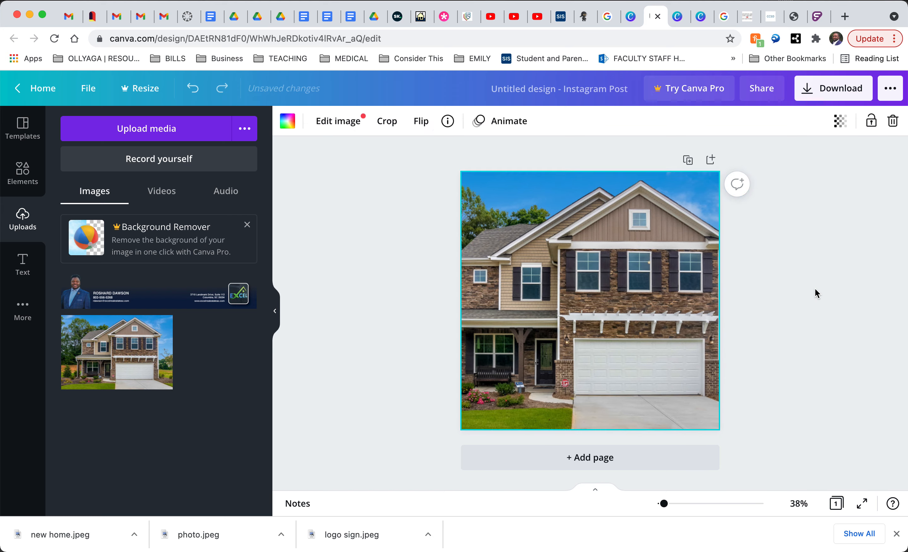
pyautogui.click(815, 290)
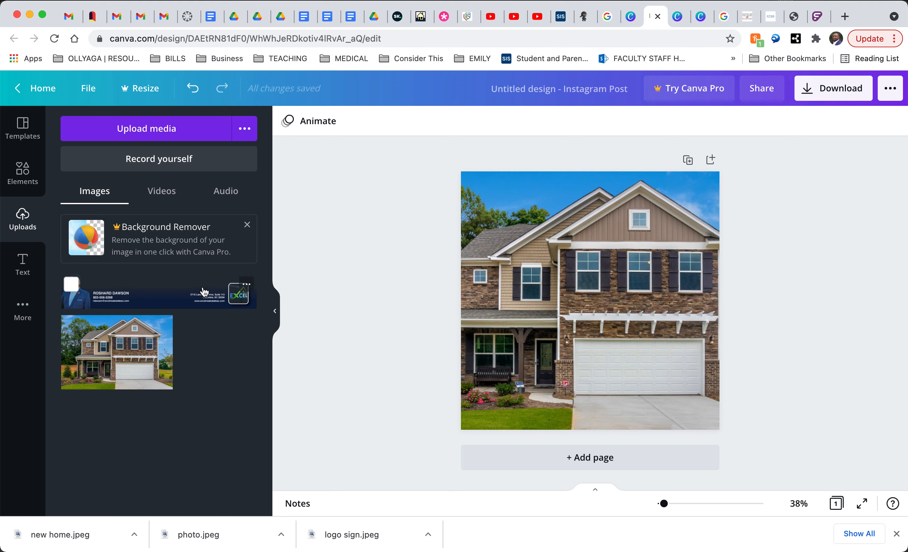
# Add the agent banner image along the bottom edge of the page and enlarge it to the full page width.
pyautogui.click(149, 299)
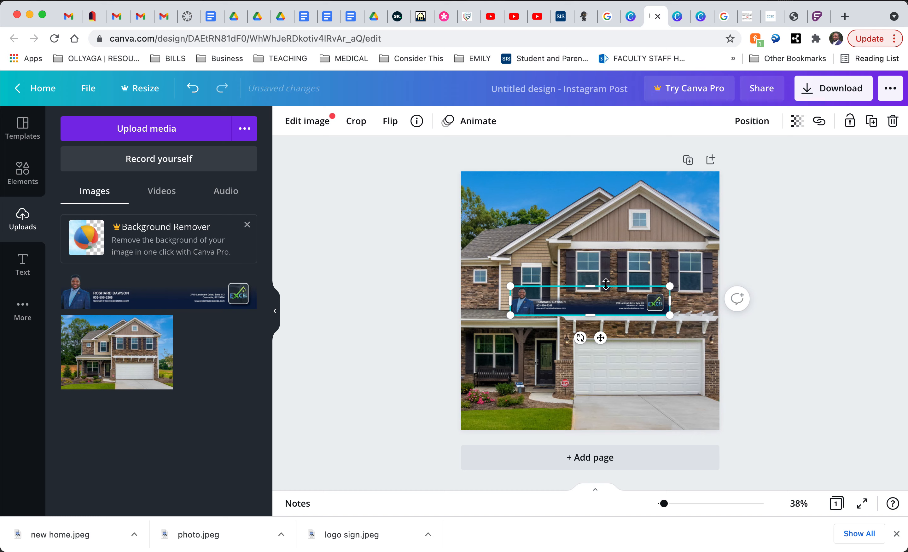
pyautogui.moveTo(589, 305); pyautogui.dragTo(543, 420)
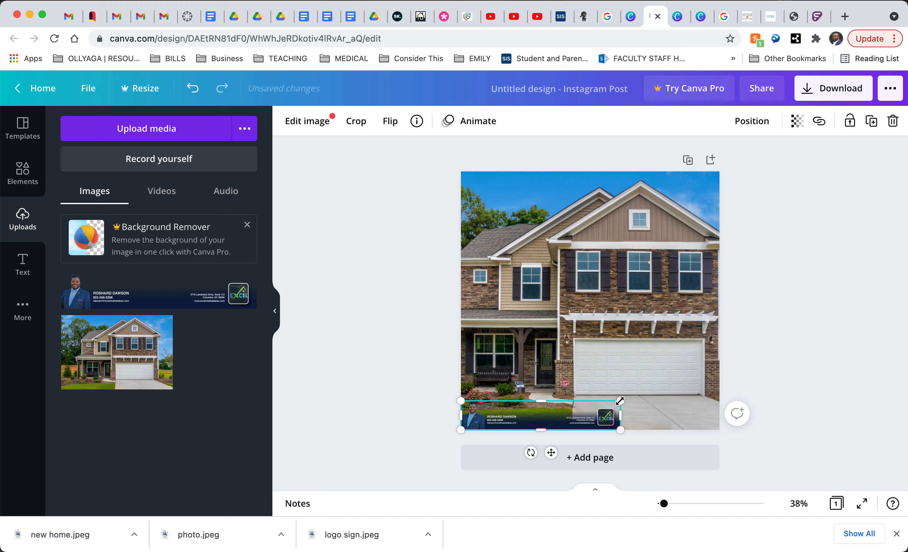
pyautogui.moveTo(620, 401); pyautogui.dragTo(718, 341)
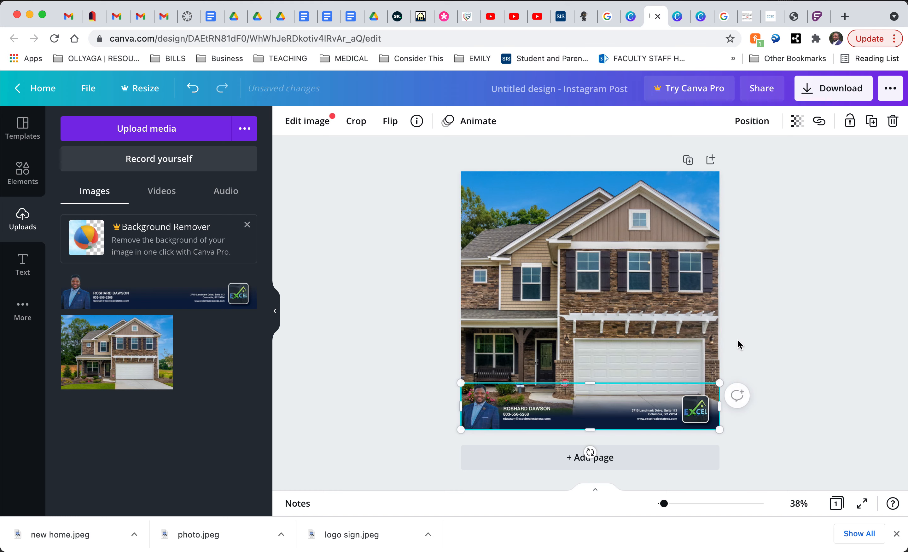
pyautogui.click(783, 339)
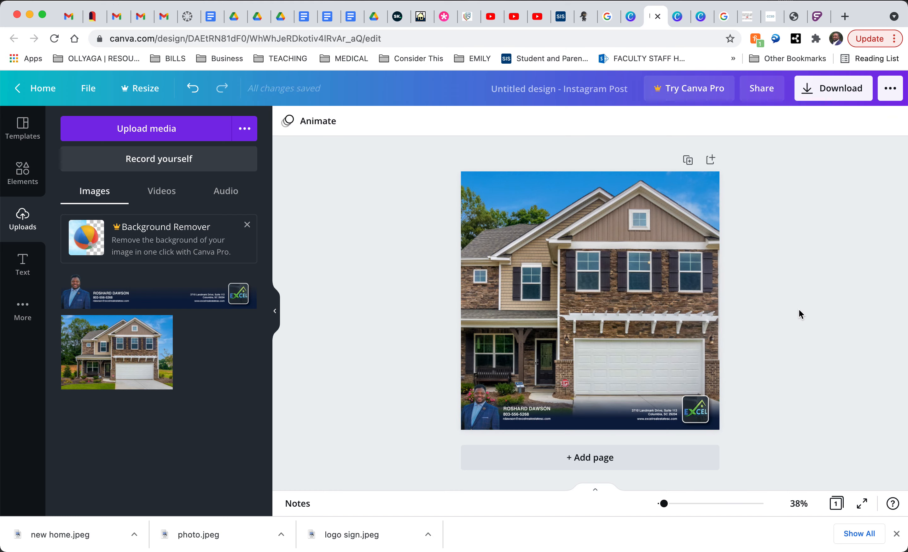
# Go through the open designs and bring up the landscape version with the house photo and agent banner.
pyautogui.click(630, 16)
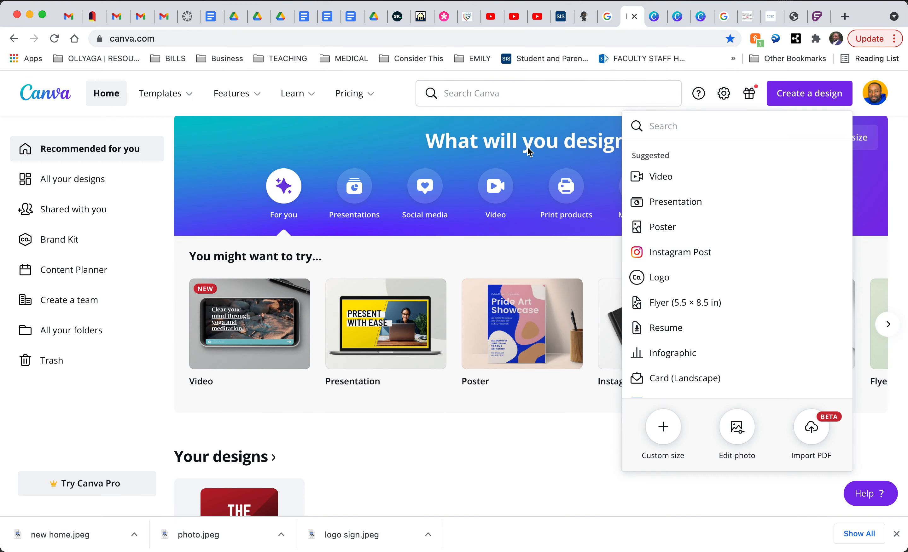
pyautogui.click(654, 16)
pyautogui.click(681, 18)
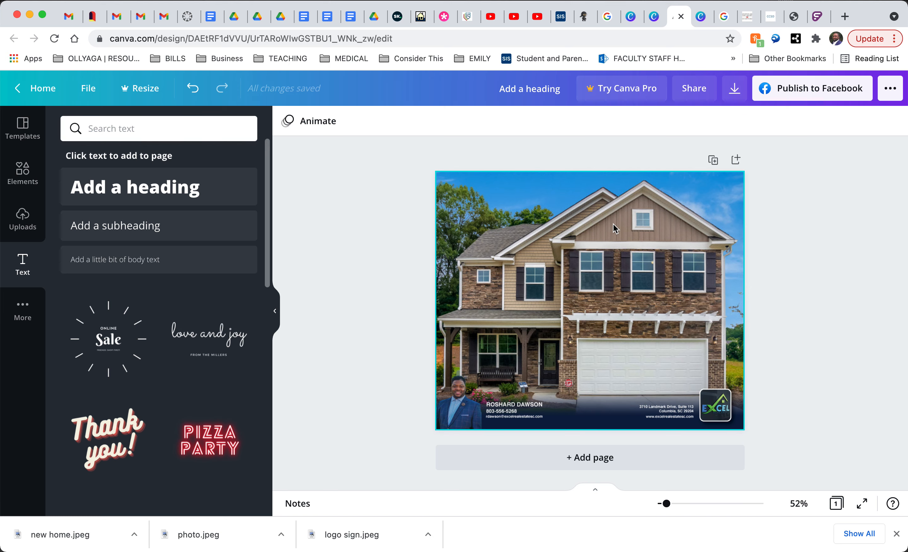
pyautogui.click(703, 17)
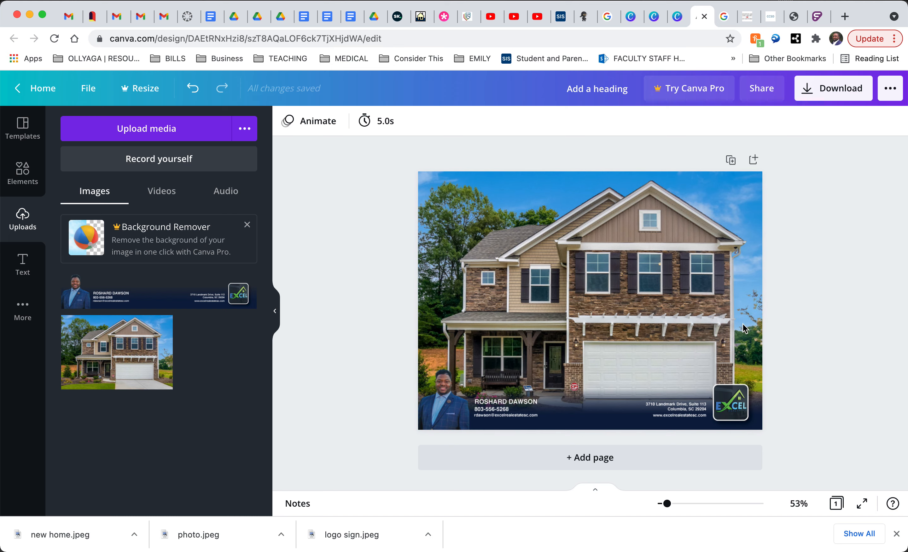
# Add a solid square shape to the page over the house photo.
pyautogui.click(23, 173)
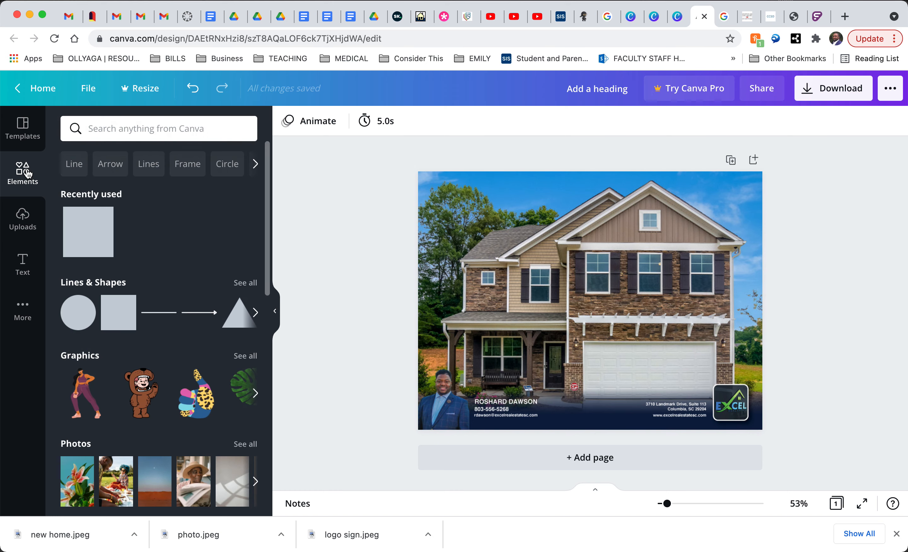
pyautogui.click(79, 234)
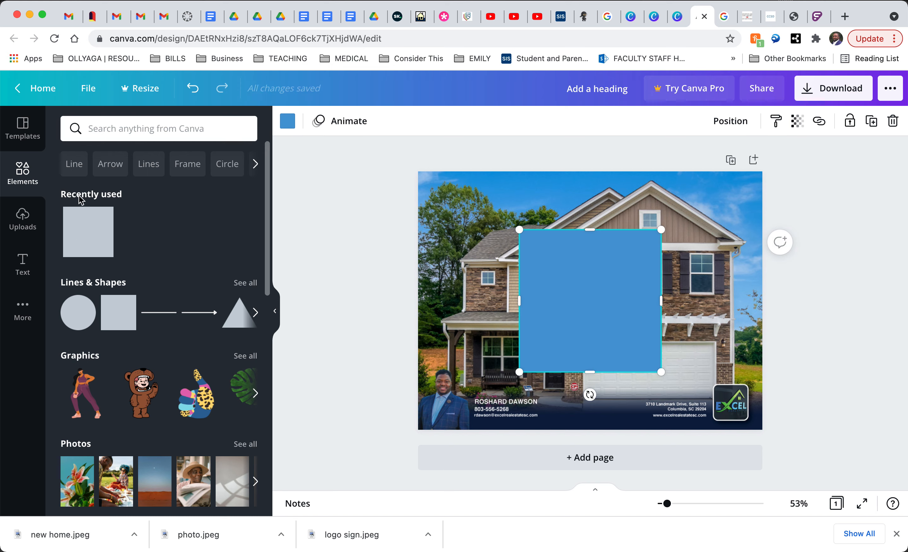
pyautogui.scroll(-3, 112, 260)
pyautogui.scroll(2, 122, 285)
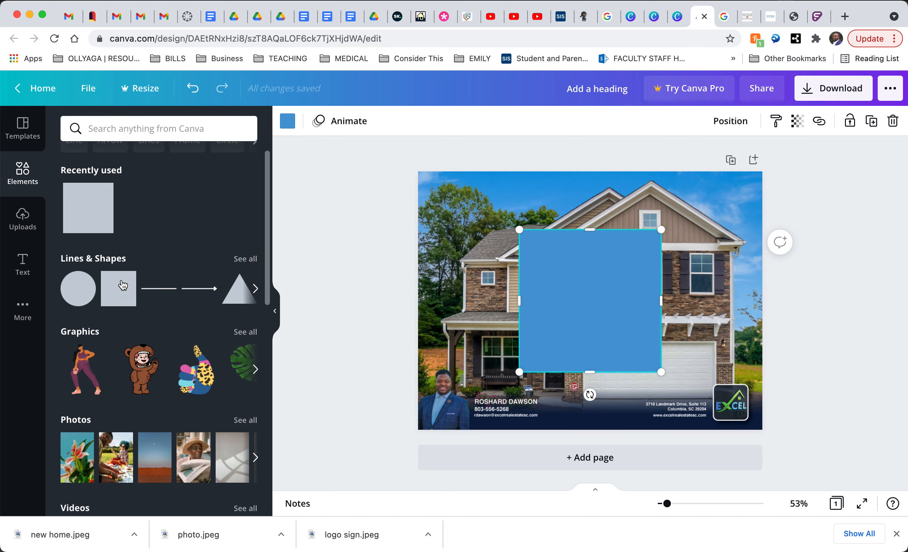
pyautogui.scroll(1, 123, 285)
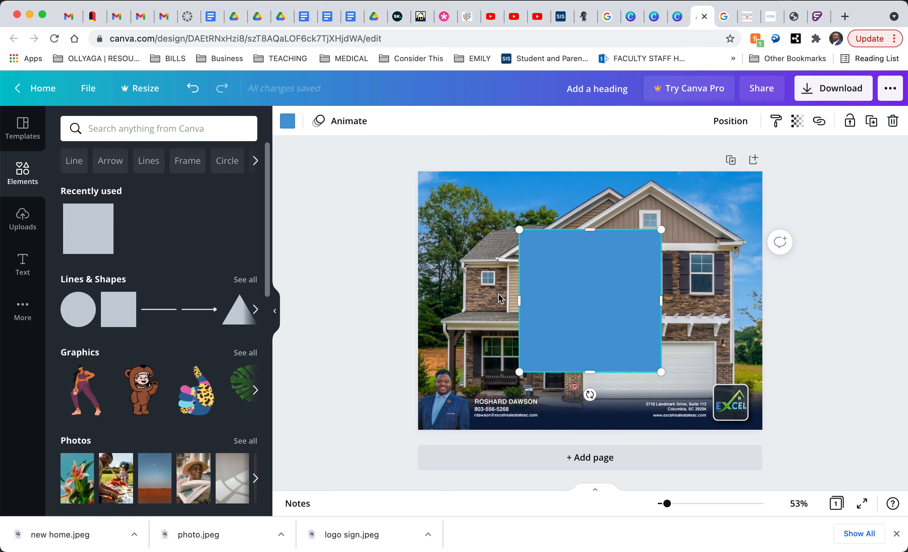
# Reshape the square into a wide rectangle covering most of the house and centre it on the page.
pyautogui.moveTo(588, 371); pyautogui.dragTo(582, 277)
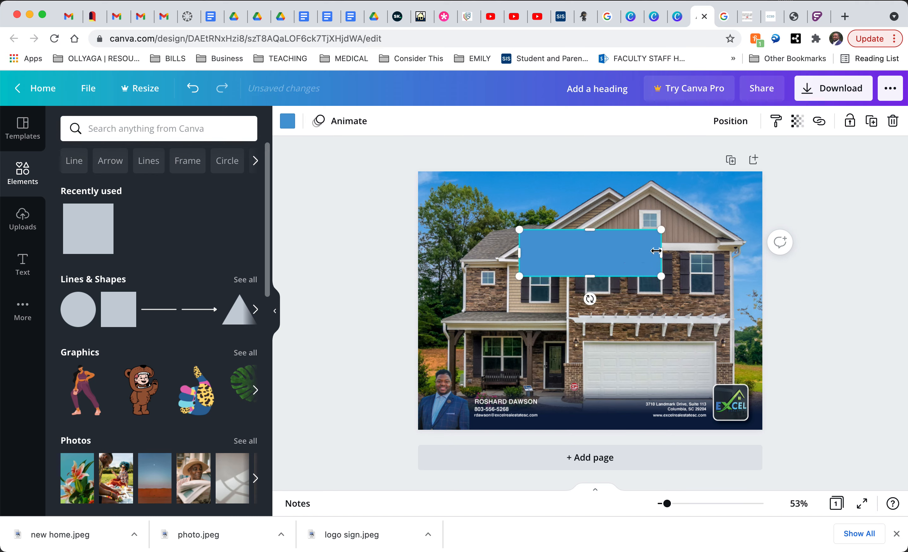
pyautogui.moveTo(660, 253); pyautogui.dragTo(707, 254)
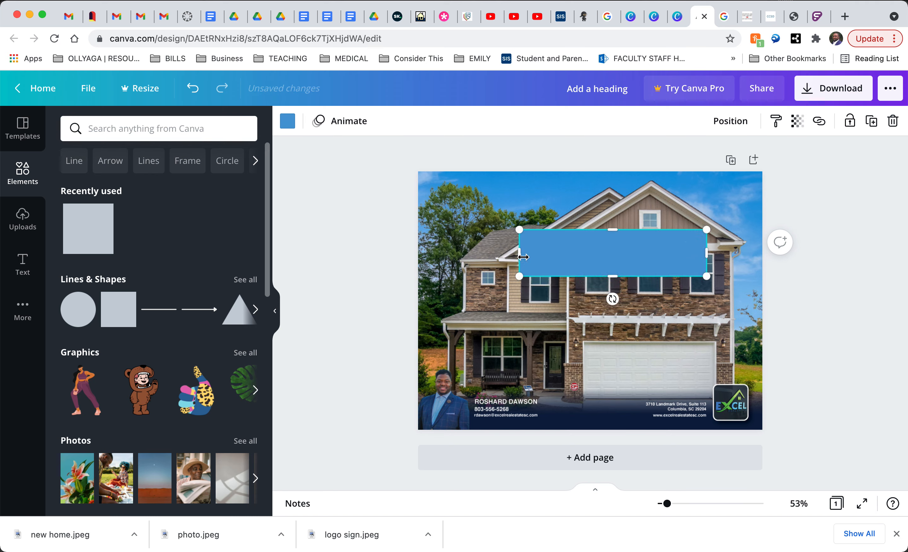
pyautogui.moveTo(521, 256); pyautogui.dragTo(467, 256)
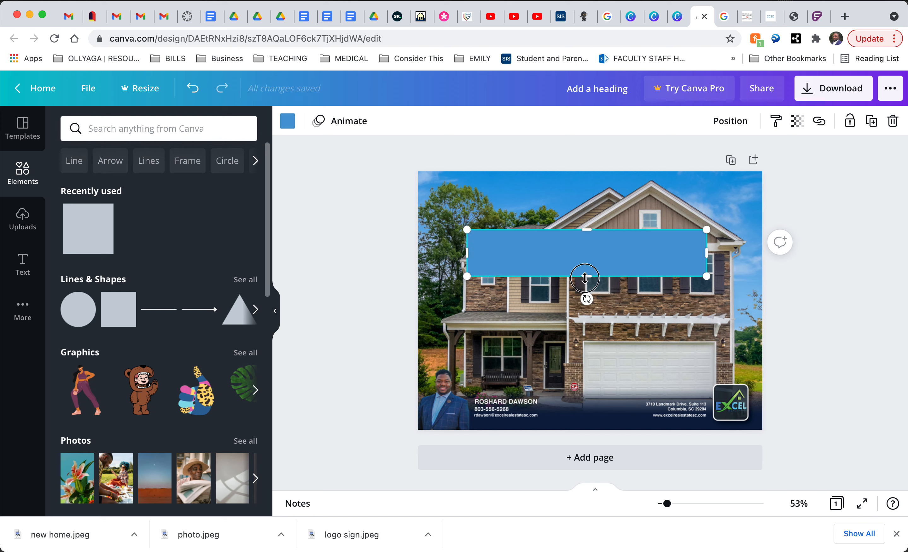
pyautogui.moveTo(587, 277); pyautogui.dragTo(587, 359)
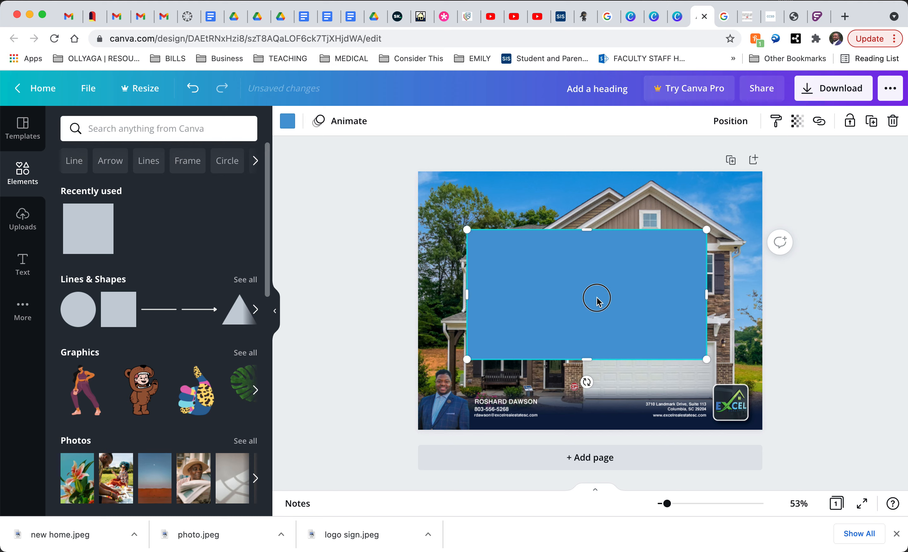
pyautogui.moveTo(594, 299)
pyautogui.mouseDown()
pyautogui.moveTo(602, 296)
pyautogui.moveTo(587, 297)
pyautogui.moveTo(588, 283)
pyautogui.moveTo(588, 305)
pyautogui.mouseUp()
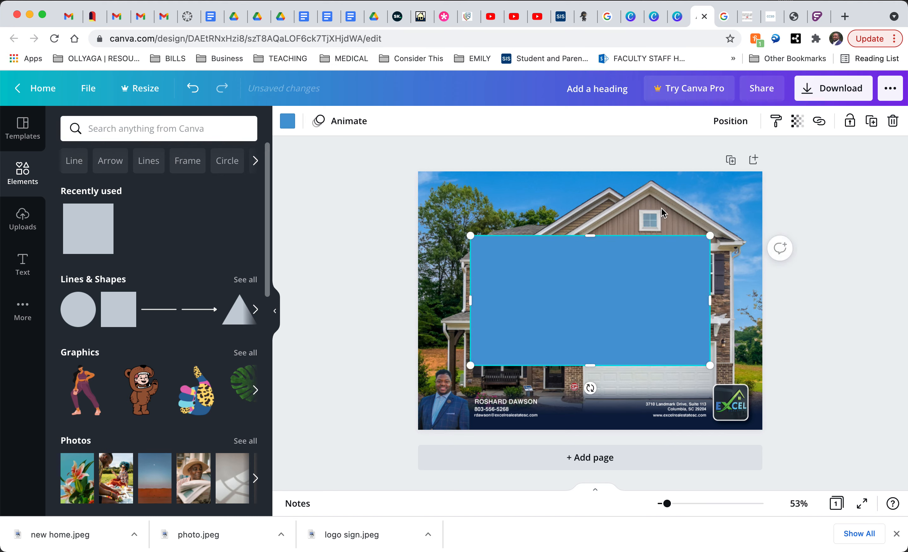
# Recolor the rectangle with the dark navy from the banner's photo colors and set its transparency to 56.
pyautogui.click(286, 126)
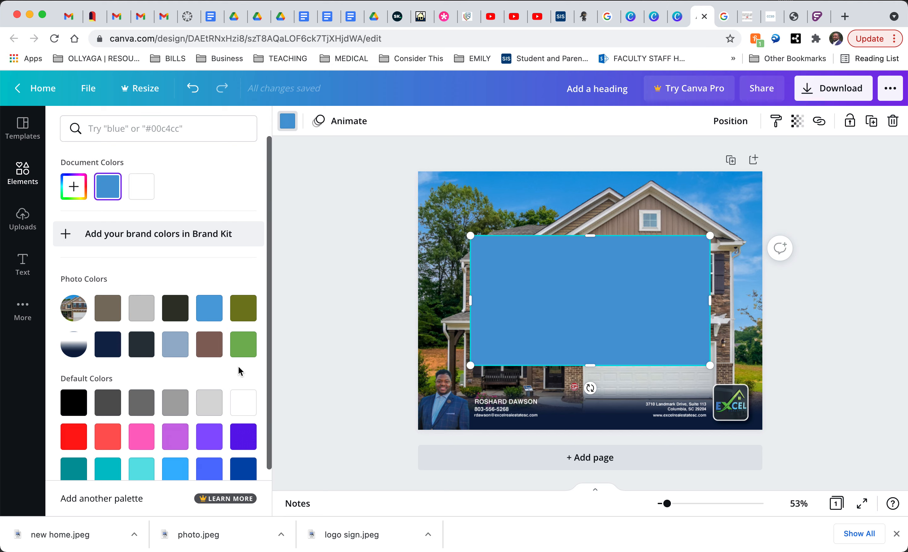
pyautogui.click(114, 352)
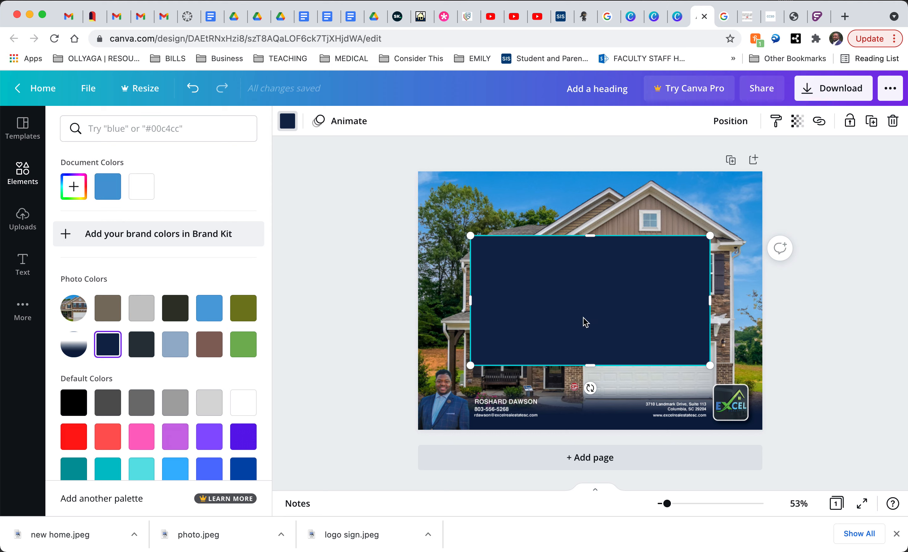
pyautogui.click(798, 127)
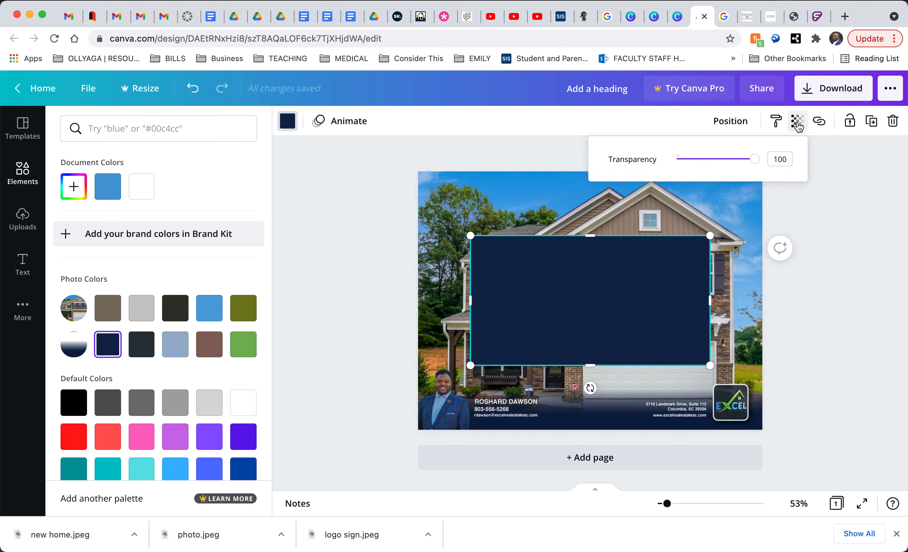
pyautogui.moveTo(751, 162); pyautogui.dragTo(720, 159)
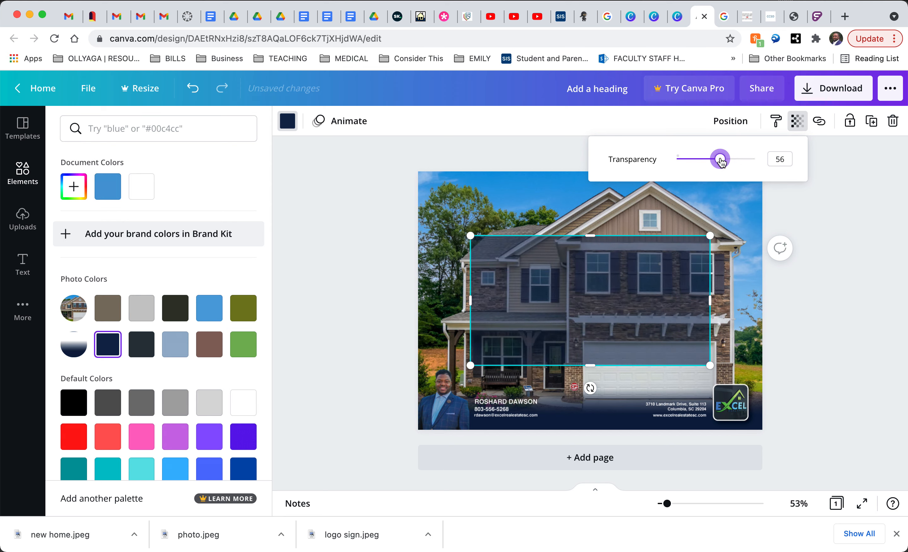
pyautogui.click(360, 233)
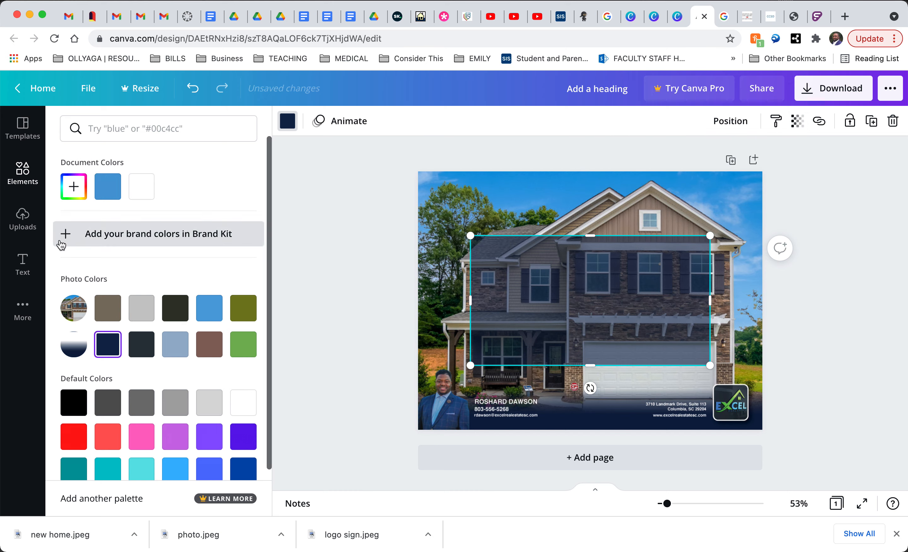
# Browse the preset text styles available for the page.
pyautogui.click(24, 268)
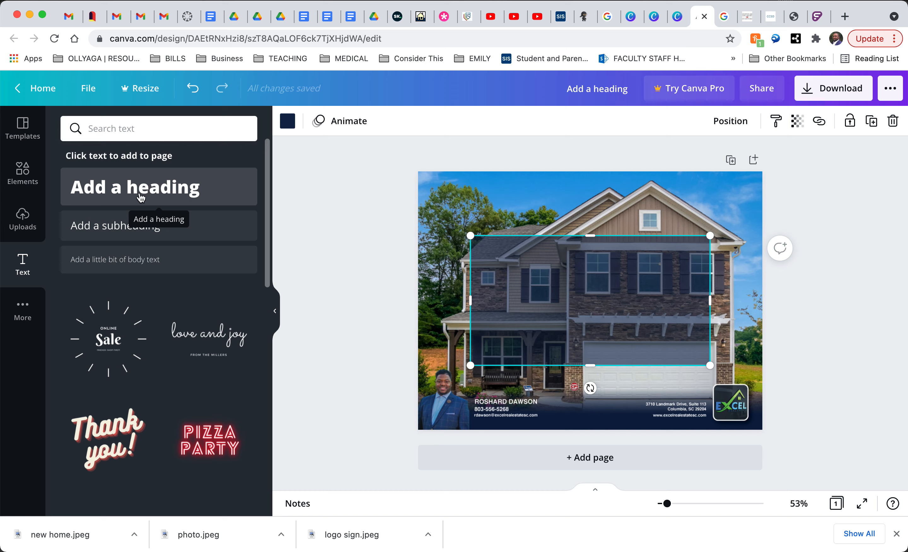
pyautogui.scroll(-10, 113, 372)
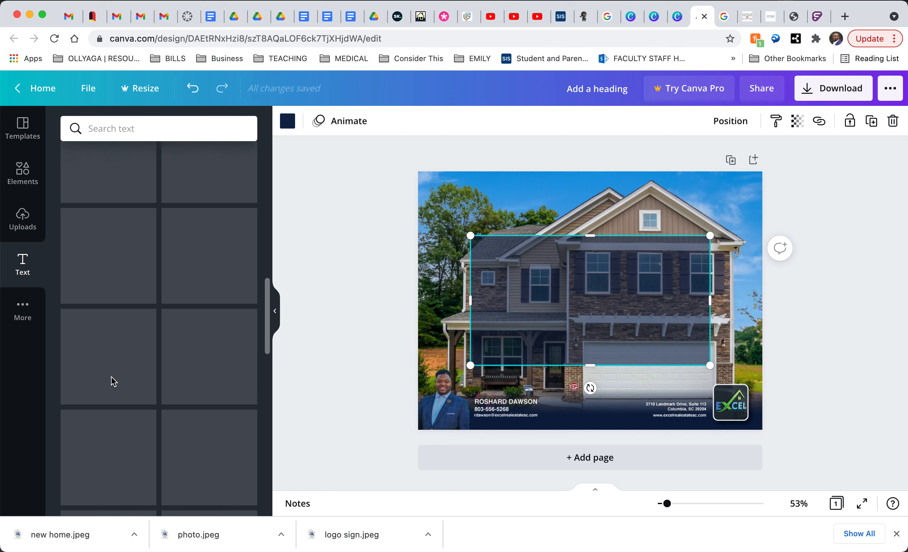
pyautogui.scroll(-10, 113, 381)
pyautogui.scroll(-10, 114, 381)
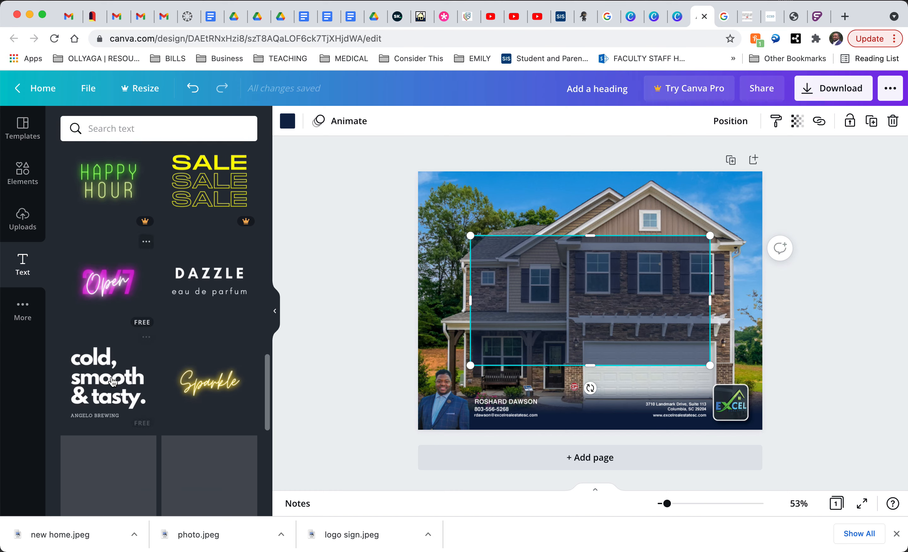
pyautogui.scroll(10, 113, 381)
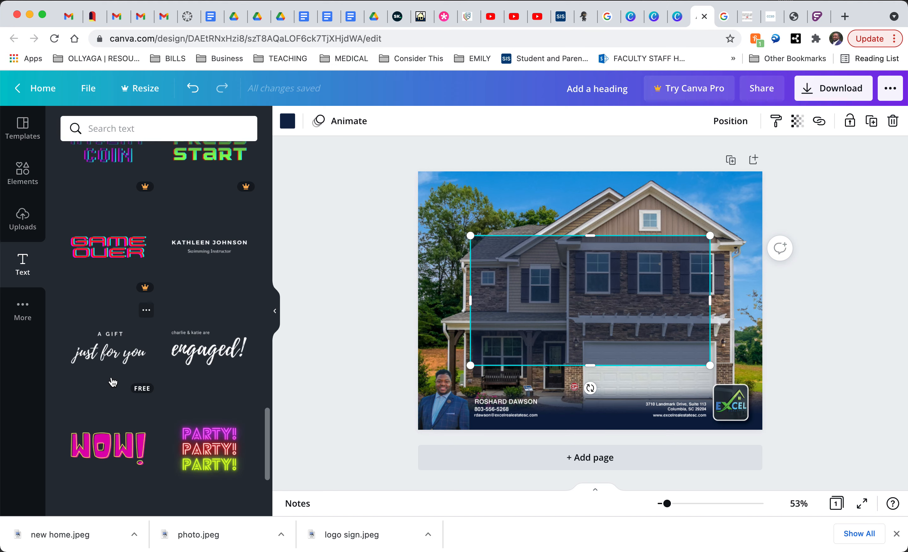
pyautogui.scroll(5, 114, 382)
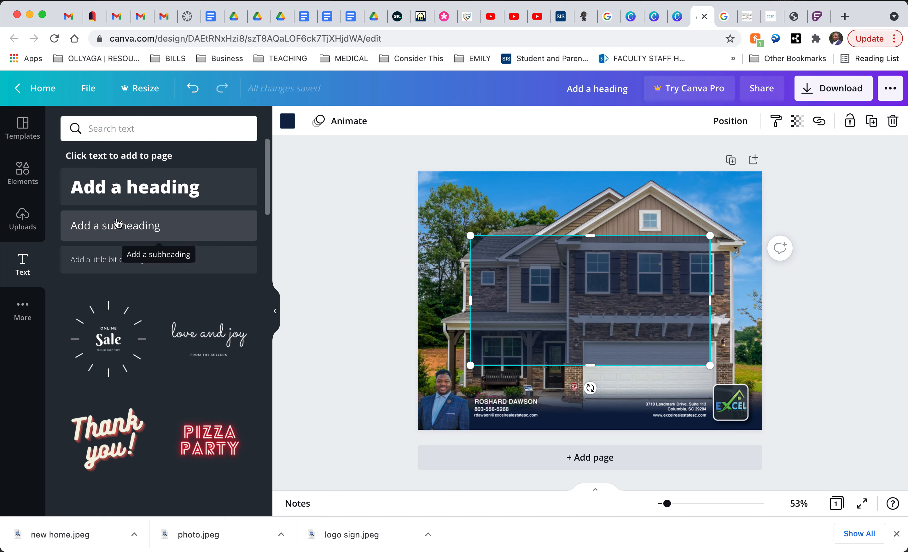
# Discard a trial subheading and add a heading reading "UNDER CONTRACT" on two lines instead.
pyautogui.click(116, 224)
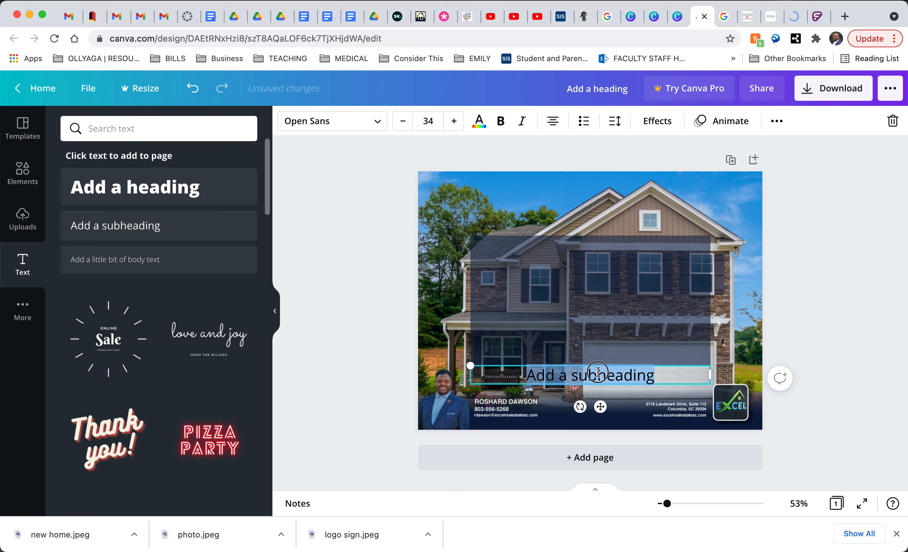
pyautogui.press('Delete')
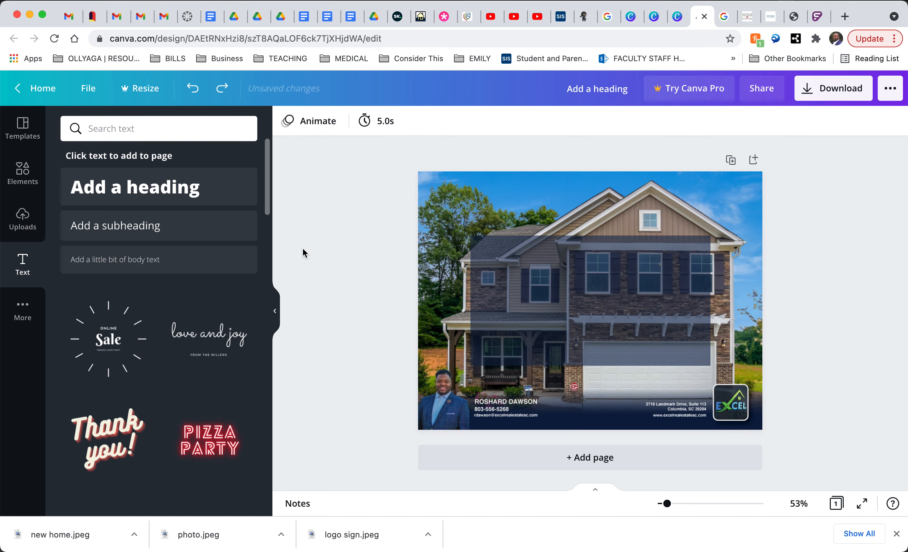
pyautogui.click(173, 197)
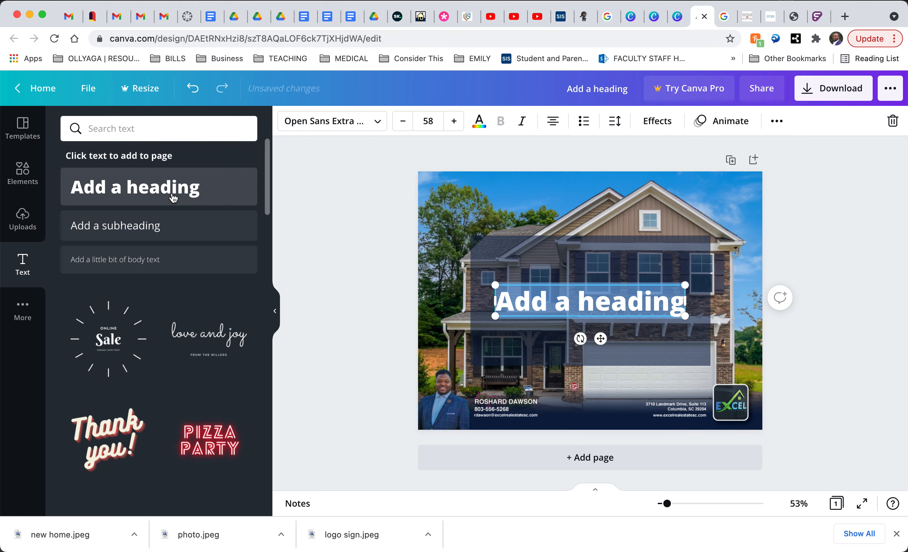
pyautogui.click(596, 301)
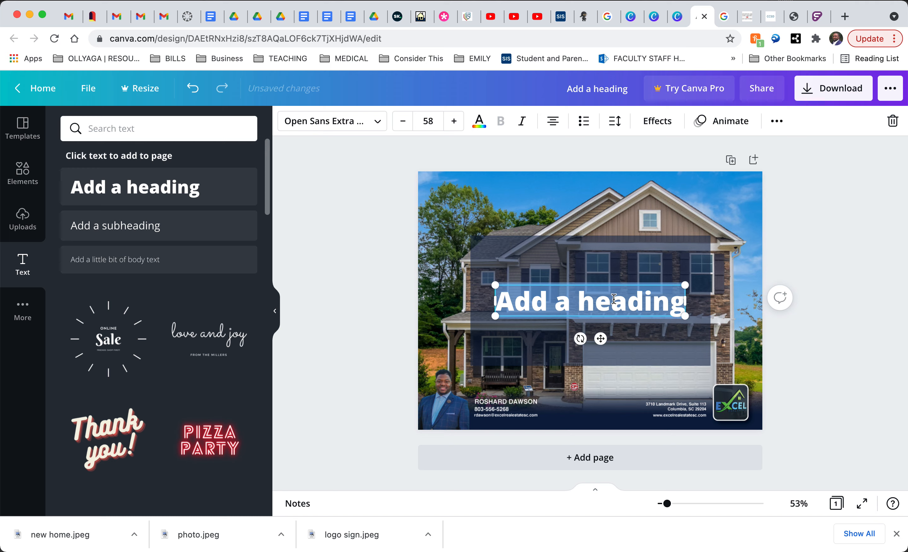
pyautogui.write('Un')
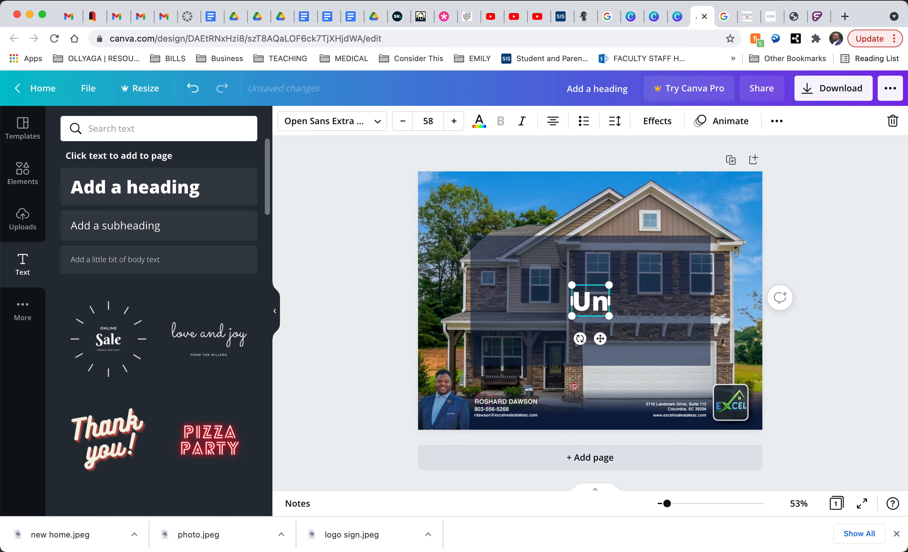
pyautogui.press('BackSpace')
pyautogui.write('NDER')
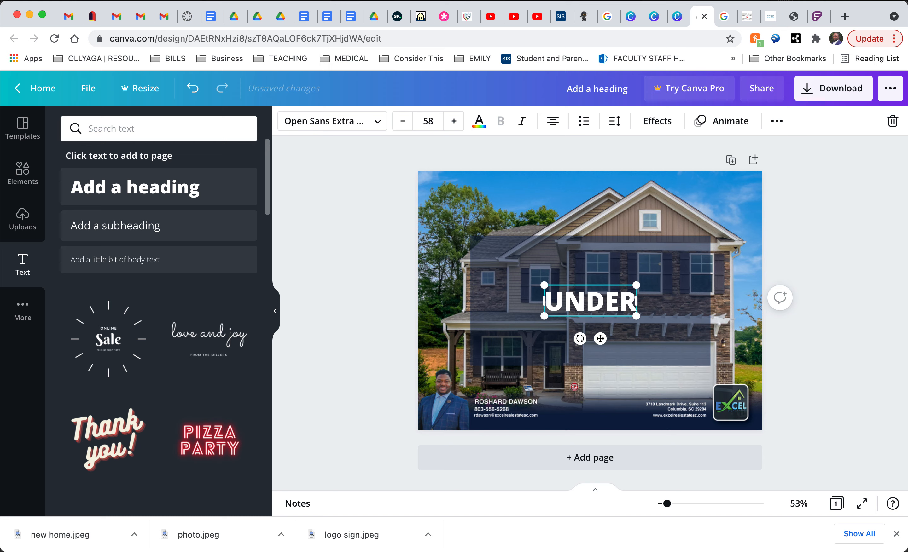
pyautogui.press('Return')
pyautogui.write('CONTRAC')
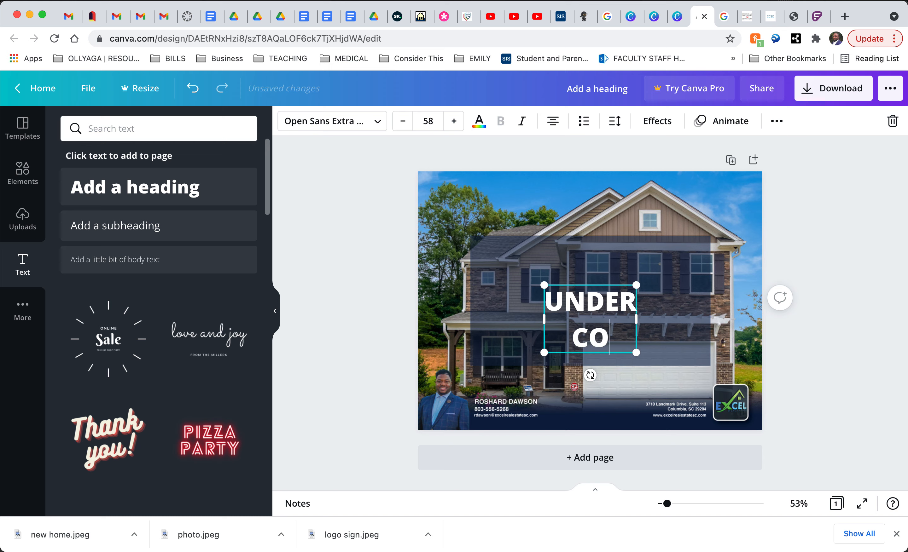
pyautogui.write('T')
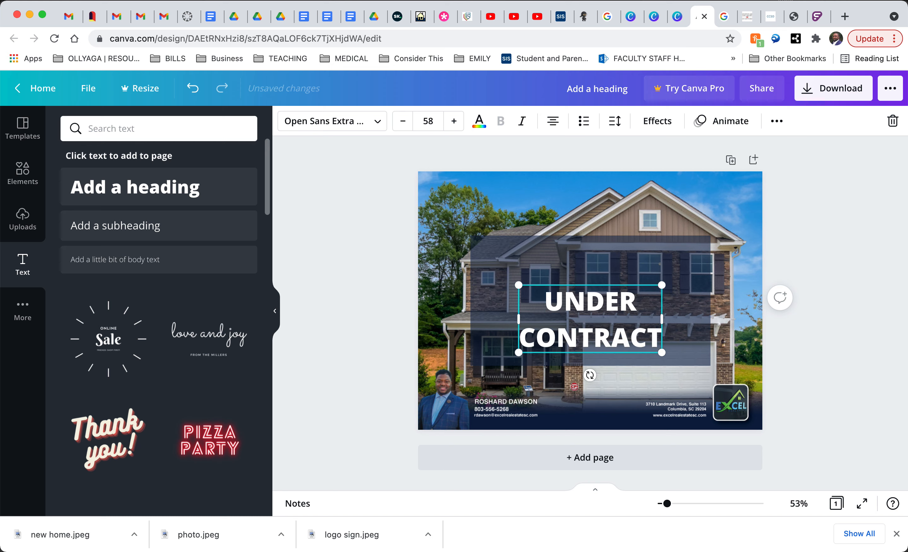
pyautogui.click(338, 193)
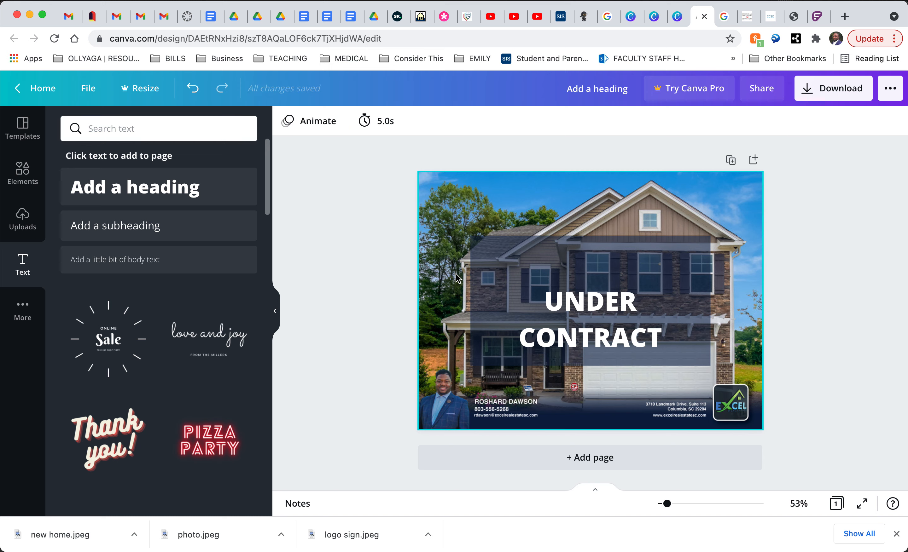
# Centre the "UNDER CONTRACT" heading on the page and shrink the navy rectangle evenly on all sides to frame it closely.
pyautogui.click(609, 307)
pyautogui.moveTo(609, 307); pyautogui.dragTo(608, 289)
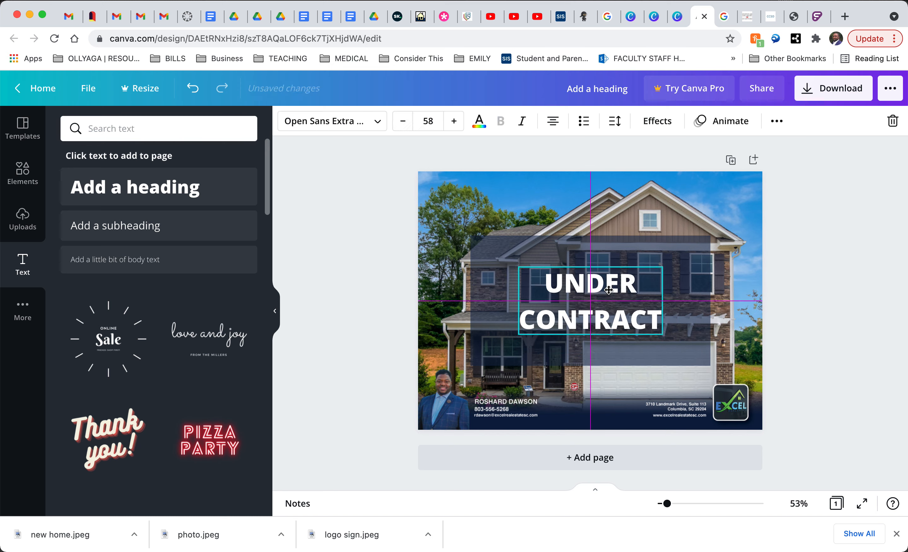
pyautogui.click(691, 307)
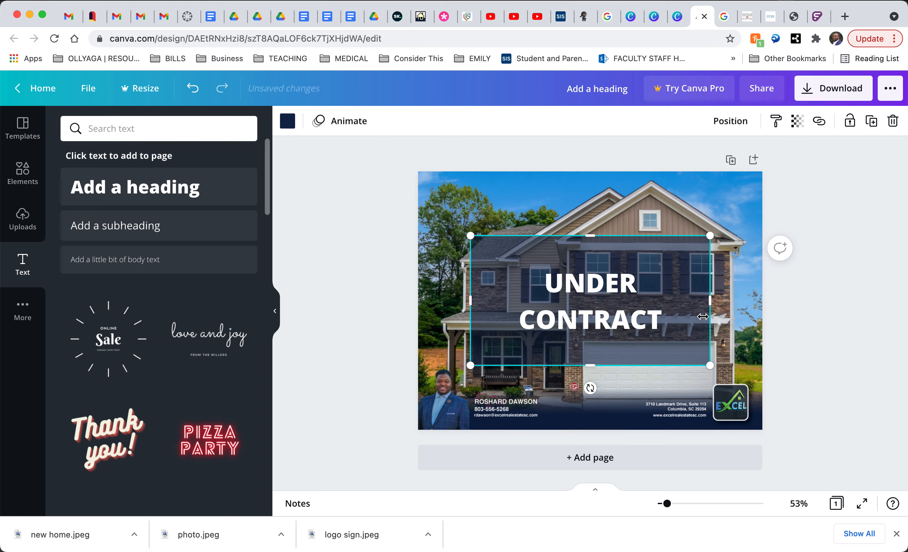
pyautogui.click(707, 303)
pyautogui.moveTo(707, 302); pyautogui.dragTo(680, 305)
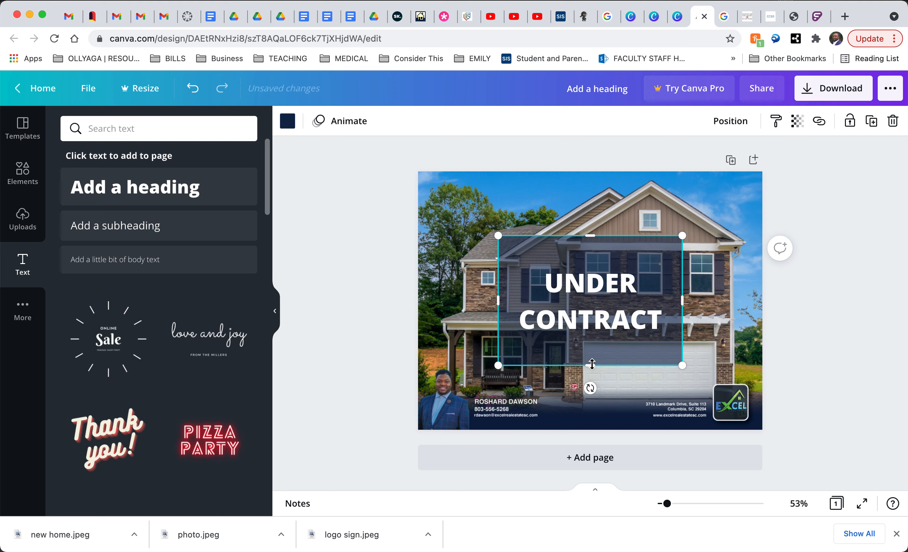
pyautogui.moveTo(592, 364); pyautogui.dragTo(592, 354)
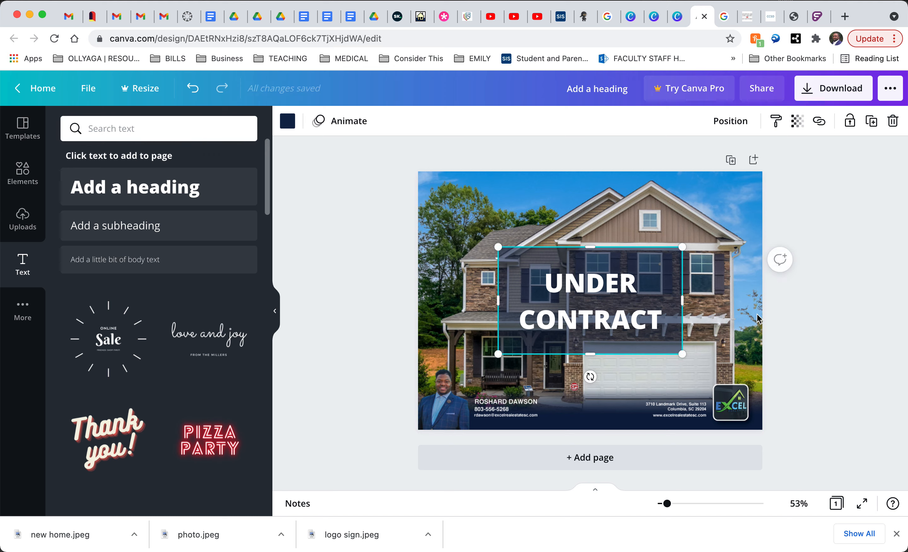
# Review the available shape elements and the color options for the navy rectangle behind the heading.
pyautogui.click(805, 303)
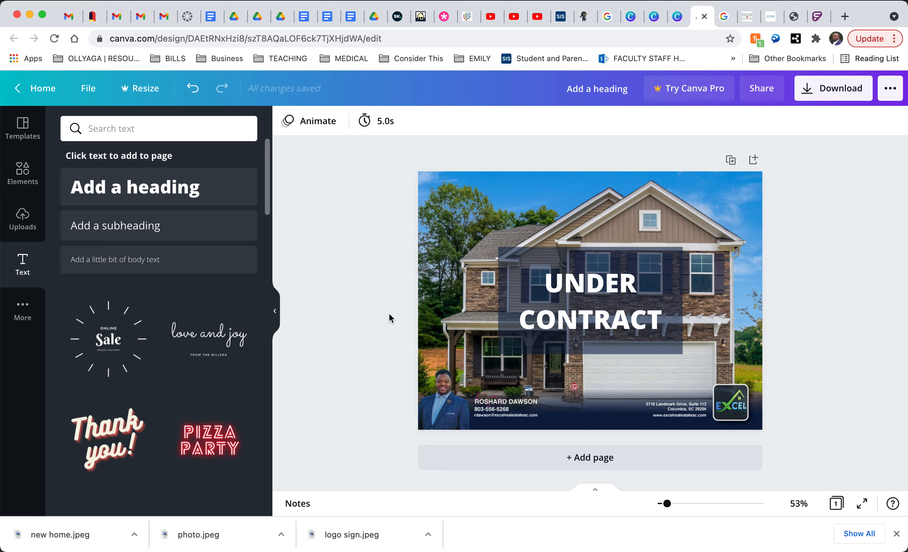
pyautogui.click(23, 173)
pyautogui.moveTo(89, 231)
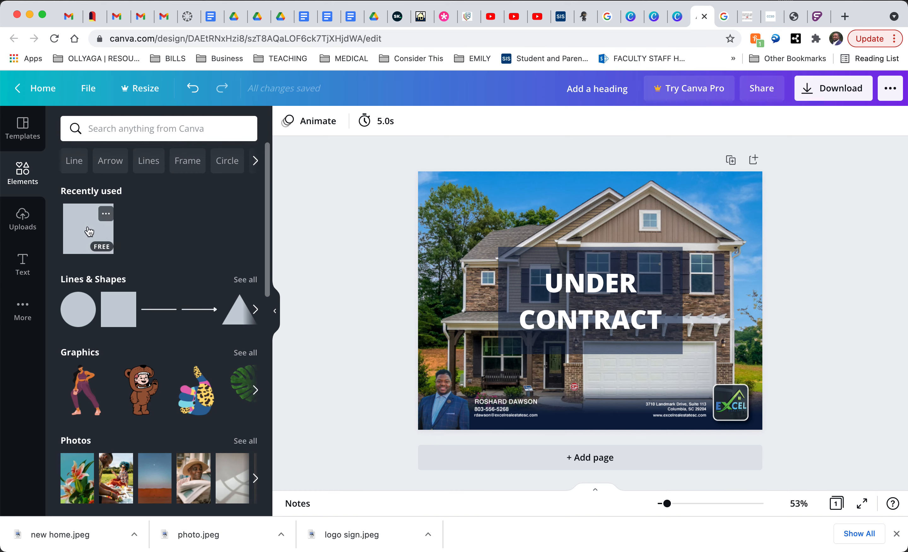
pyautogui.click(521, 252)
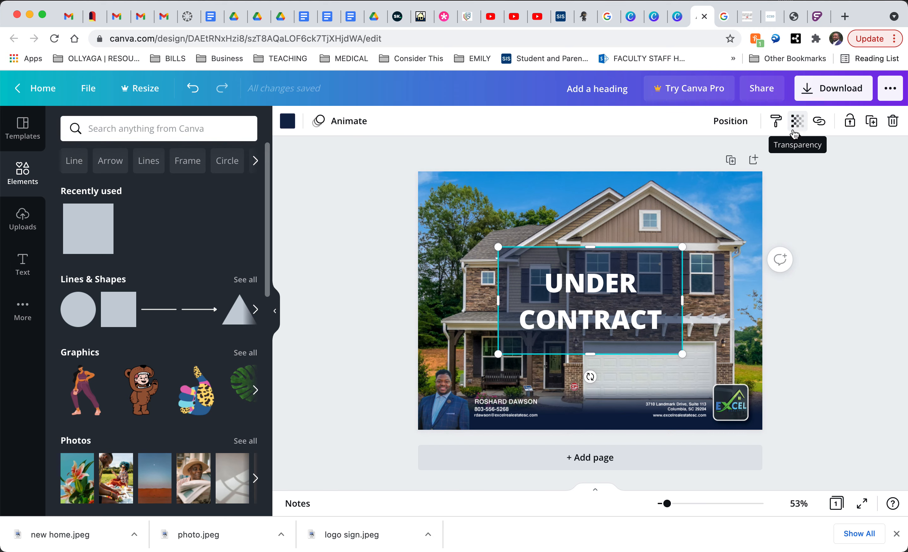
pyautogui.click(287, 120)
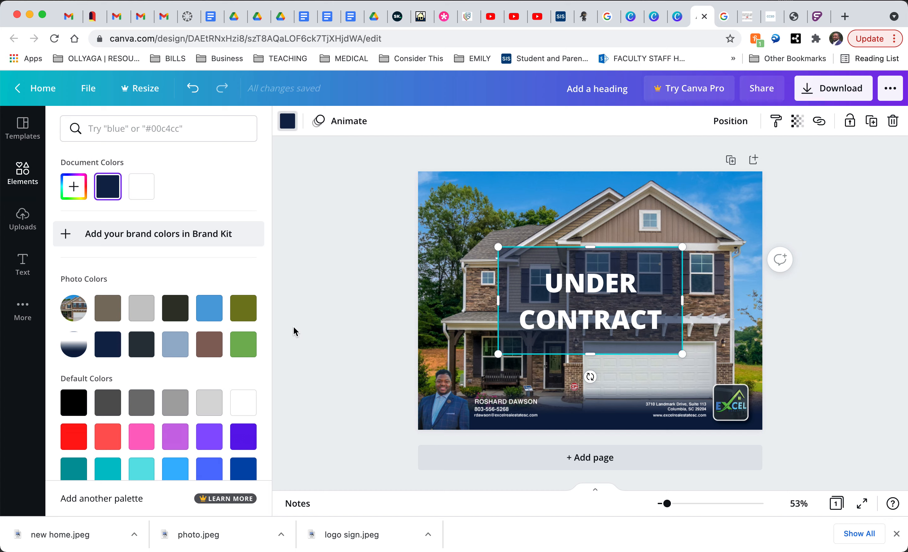
pyautogui.click(354, 310)
# Browse the list of fonts available for the "UNDER CONTRACT" heading.
pyautogui.click(22, 265)
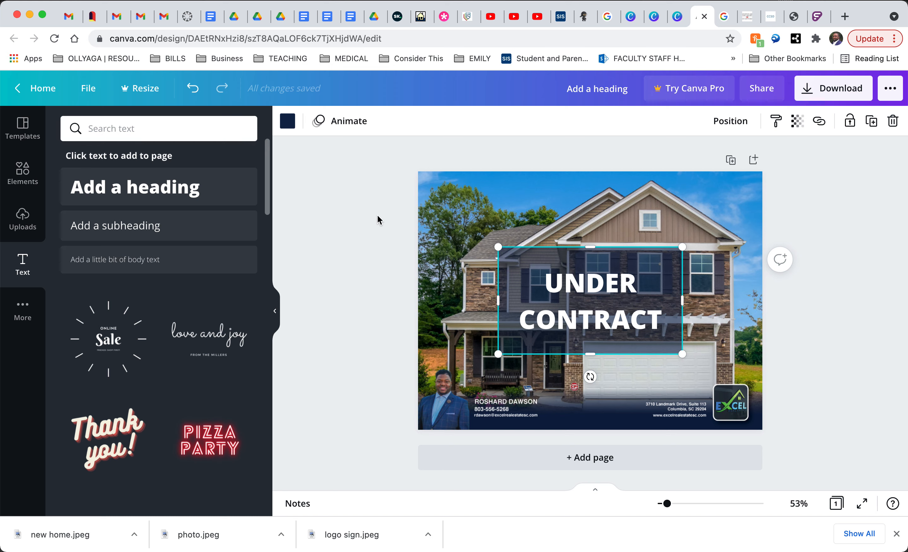
pyautogui.click(574, 281)
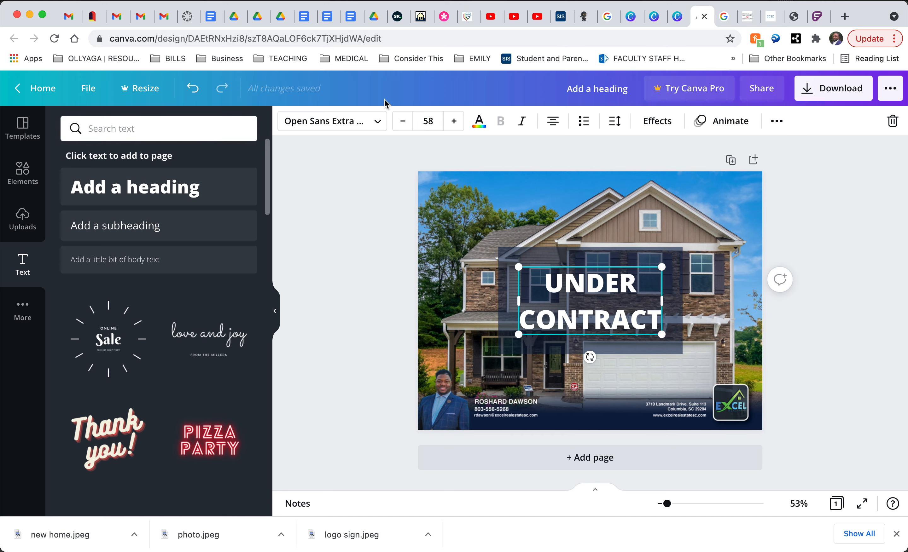
pyautogui.click(383, 131)
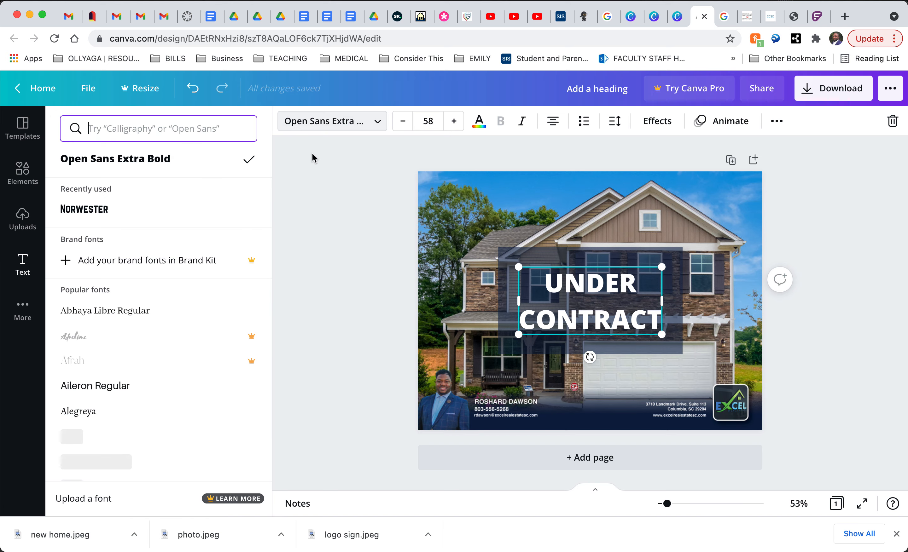
pyautogui.scroll(-20, 183, 393)
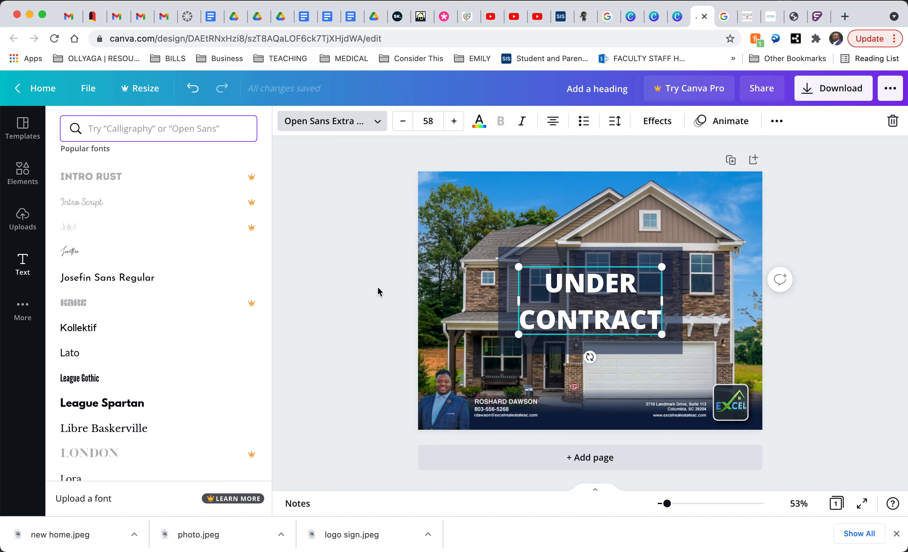
pyautogui.click(344, 378)
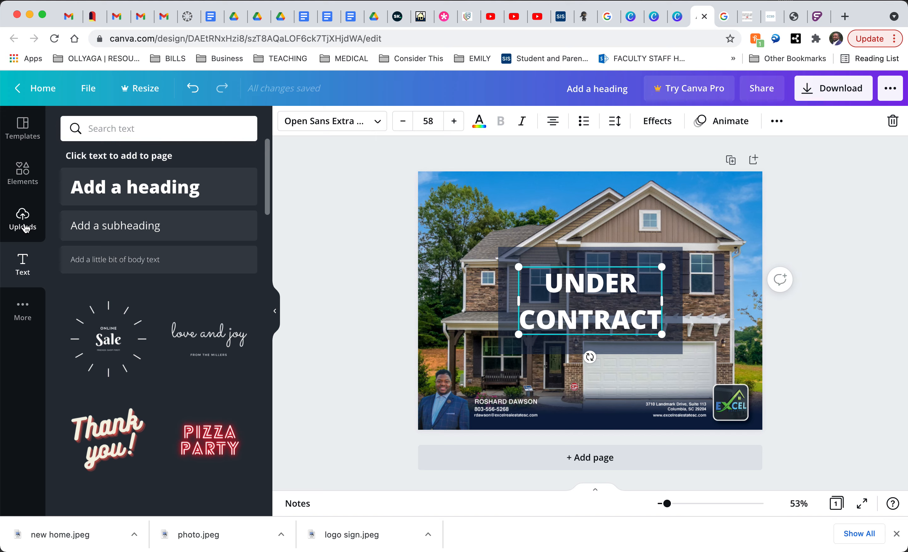
# Look through the ready-made templates, the additional apps and integrations, and the trending stock photos.
pyautogui.click(22, 129)
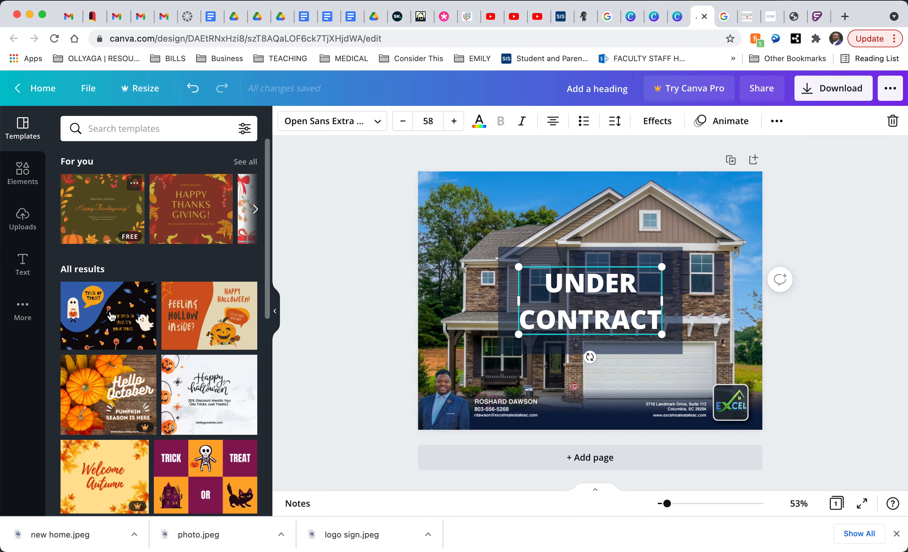
pyautogui.scroll(-10, 122, 345)
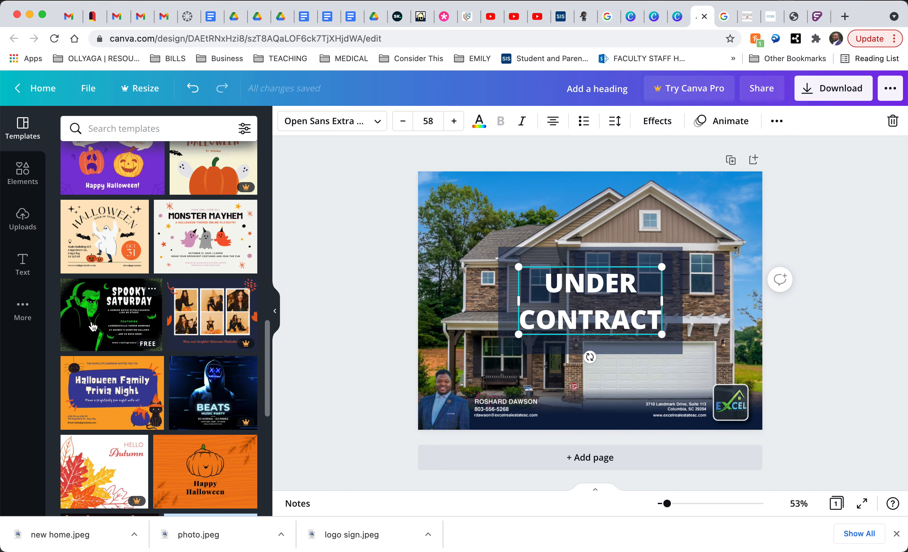
pyautogui.click(29, 316)
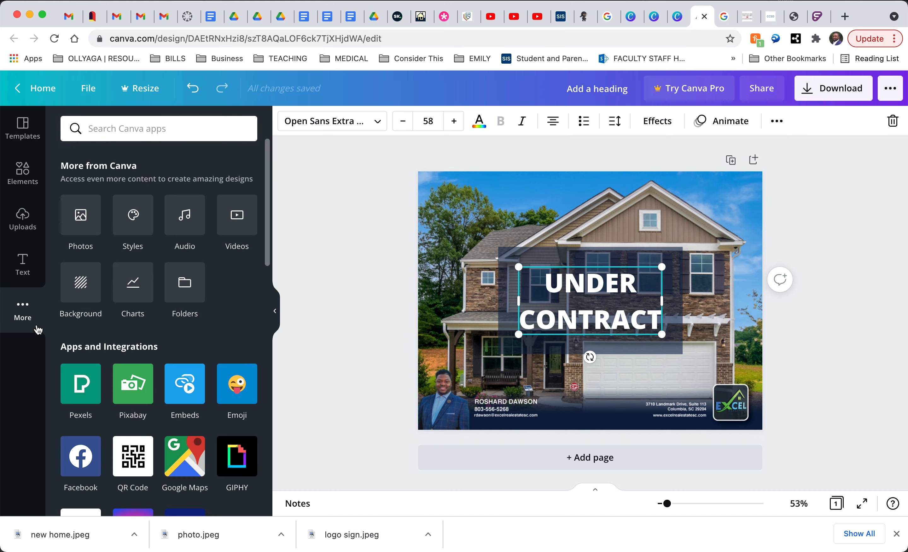
pyautogui.scroll(-1, 122, 382)
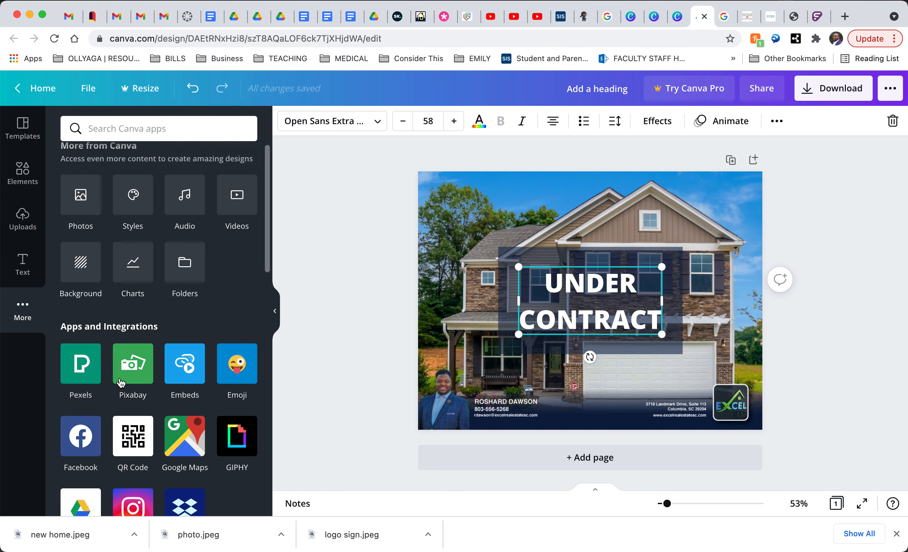
pyautogui.click(77, 211)
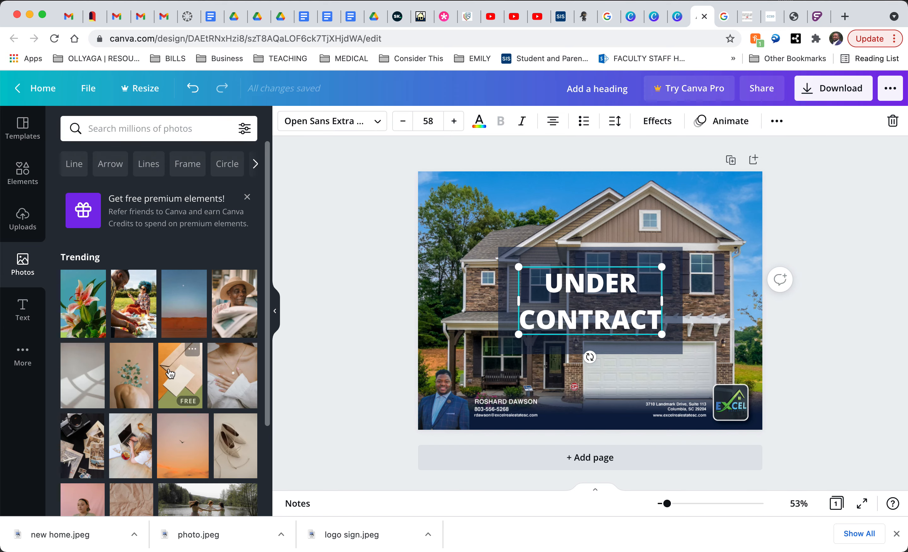
pyautogui.scroll(-2, 171, 375)
pyautogui.scroll(-8, 171, 375)
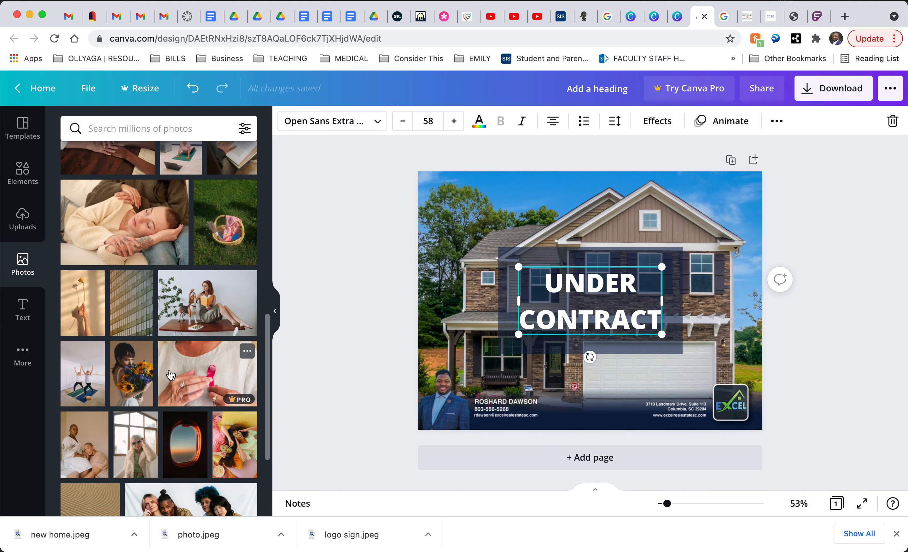
pyautogui.scroll(1, 171, 376)
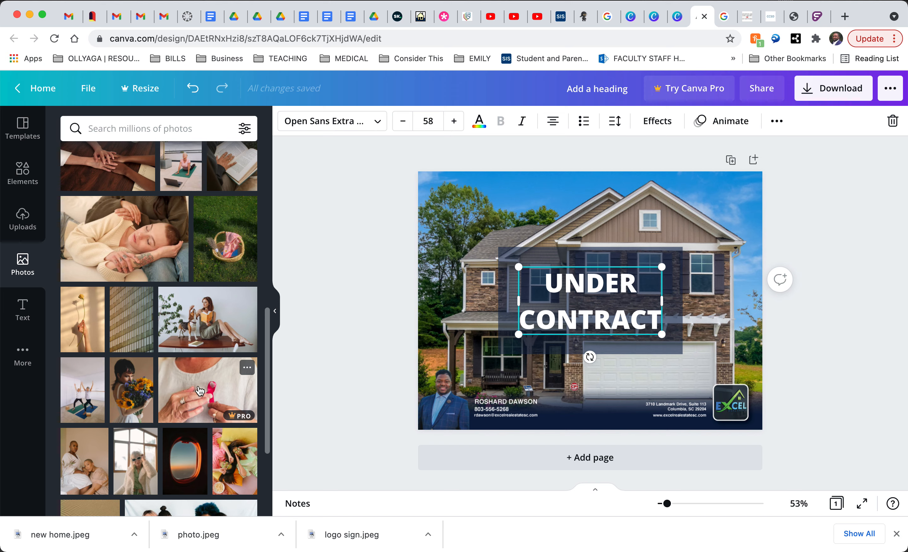
pyautogui.scroll(10, 171, 375)
pyautogui.click(319, 257)
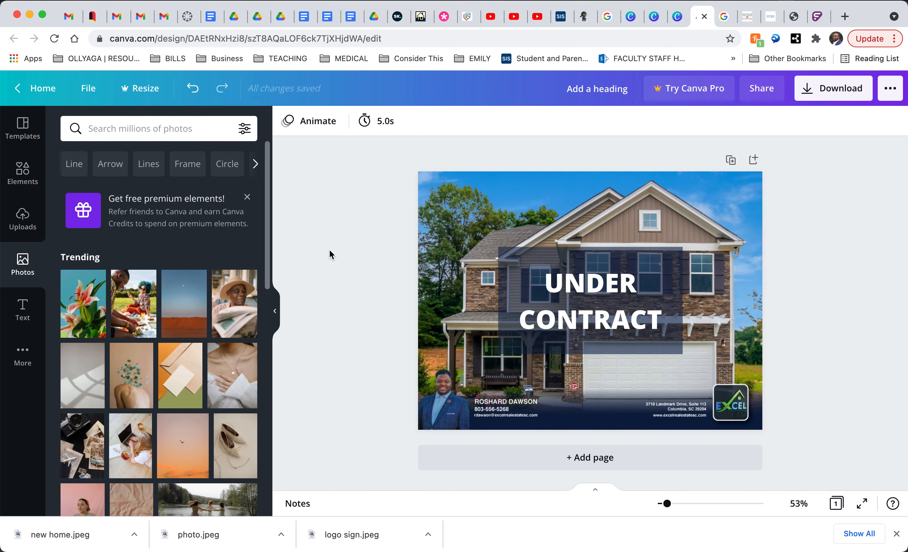
# Tighten the line spacing of the "UNDER CONTRACT" heading to 1.05.
pyautogui.click(597, 297)
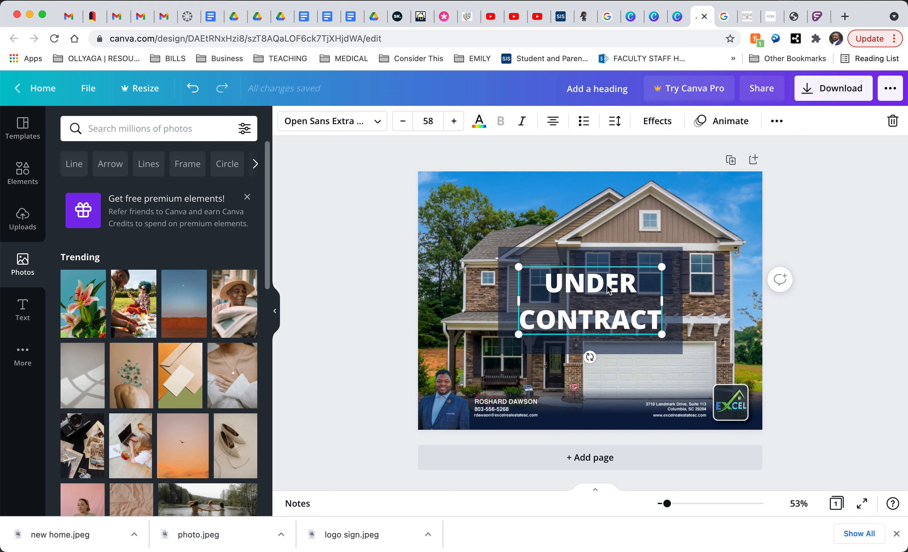
pyautogui.click(618, 123)
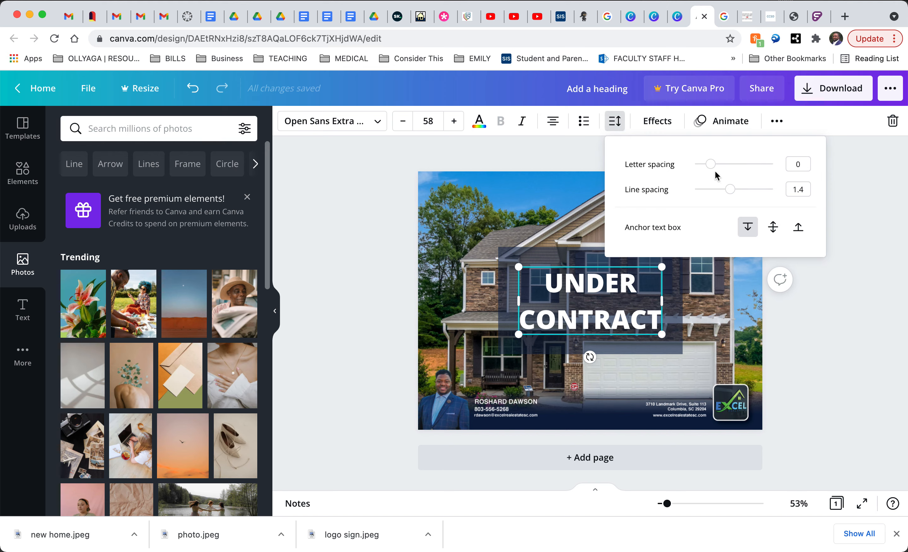
pyautogui.click(541, 162)
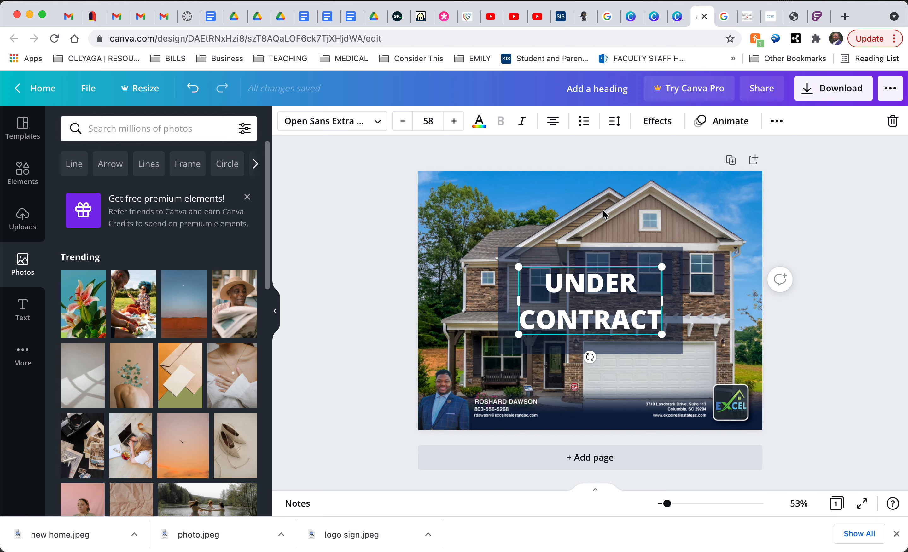
pyautogui.click(615, 121)
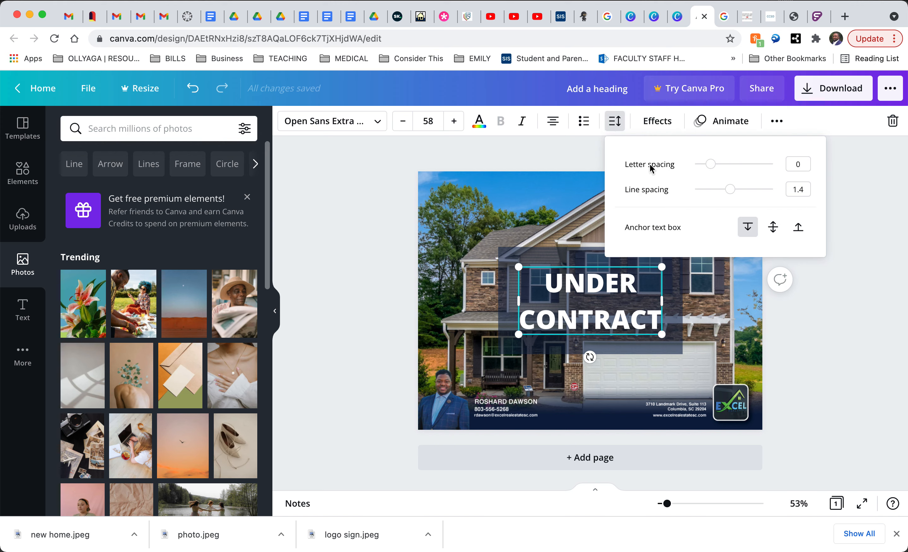
pyautogui.moveTo(730, 189); pyautogui.dragTo(718, 190)
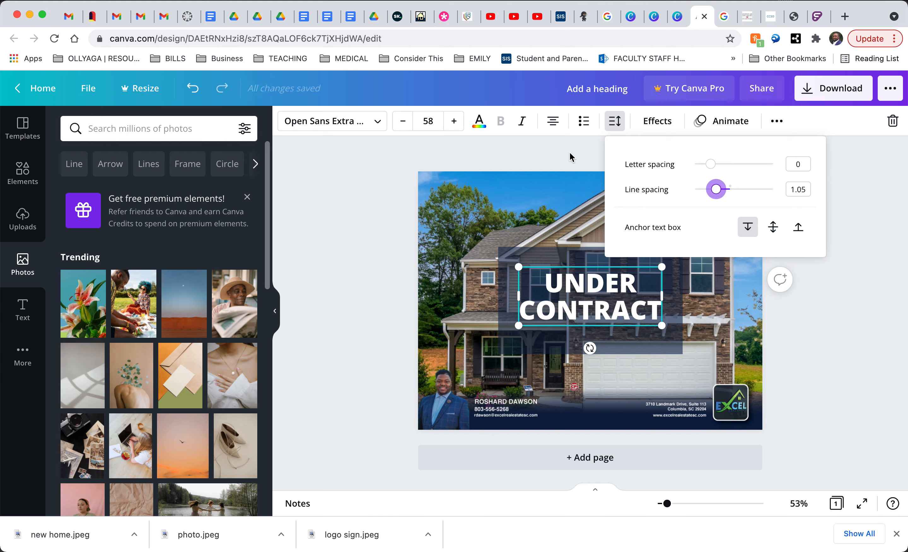
pyautogui.click(573, 158)
pyautogui.click(619, 158)
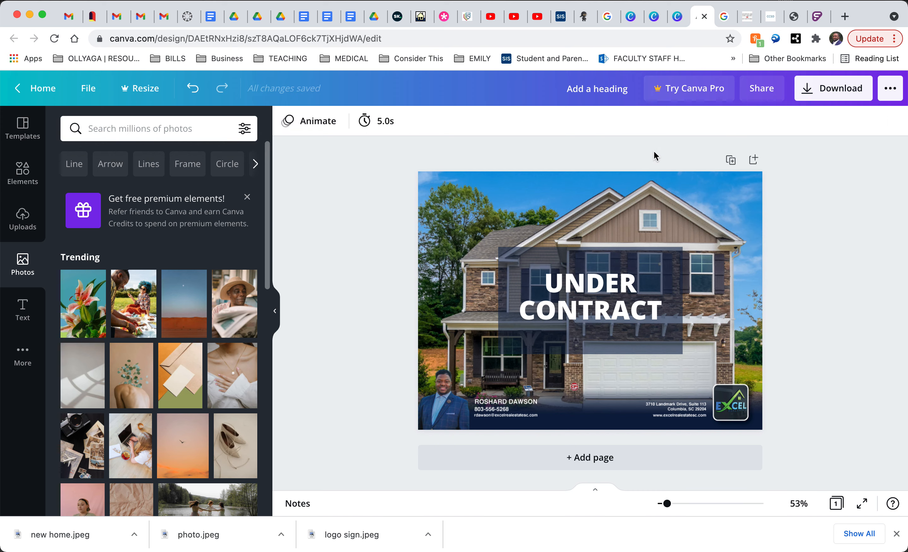
pyautogui.click(678, 273)
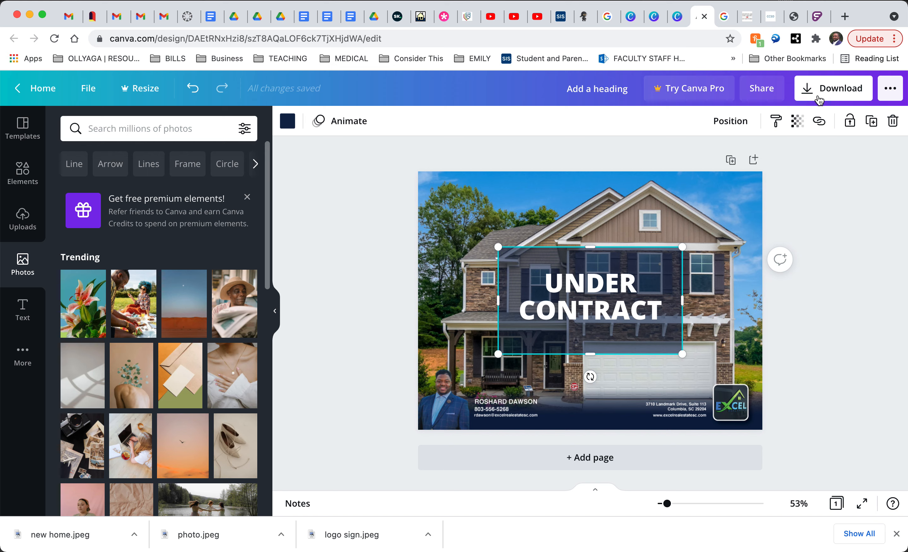
pyautogui.click(796, 202)
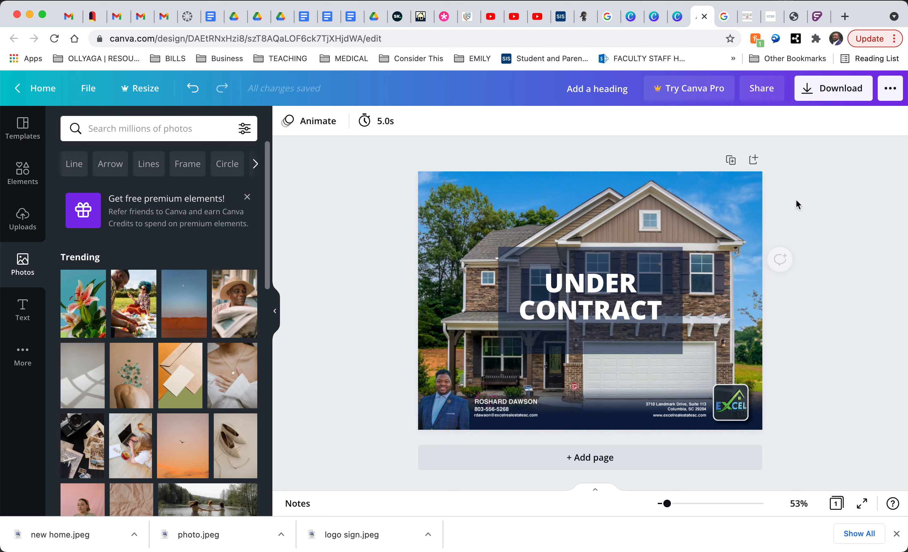
# Request a download of the finished design as a PNG and cancel saving the file.
pyautogui.click(833, 93)
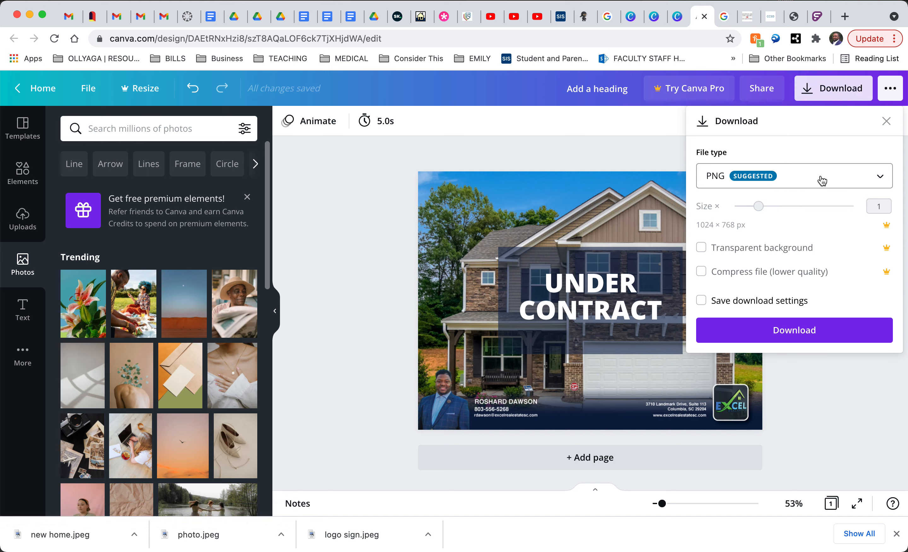
pyautogui.click(788, 334)
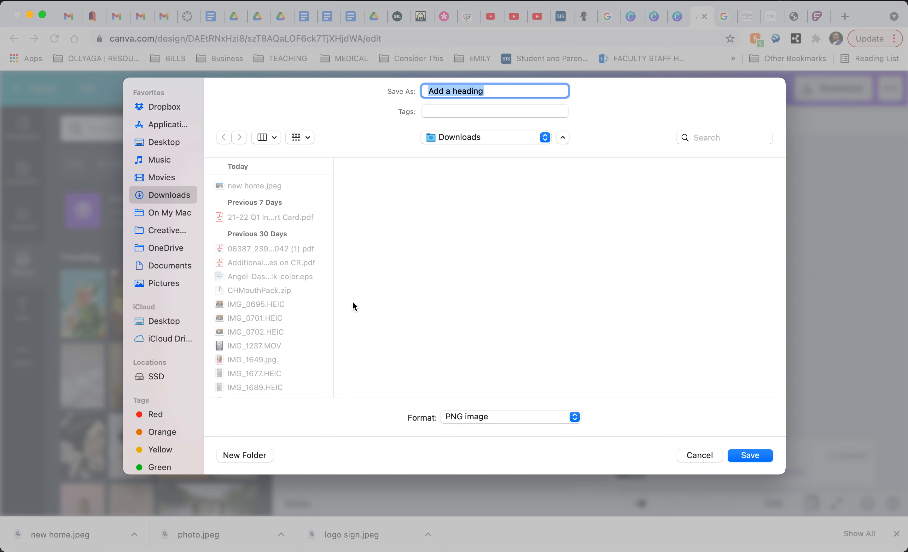
pyautogui.click(702, 457)
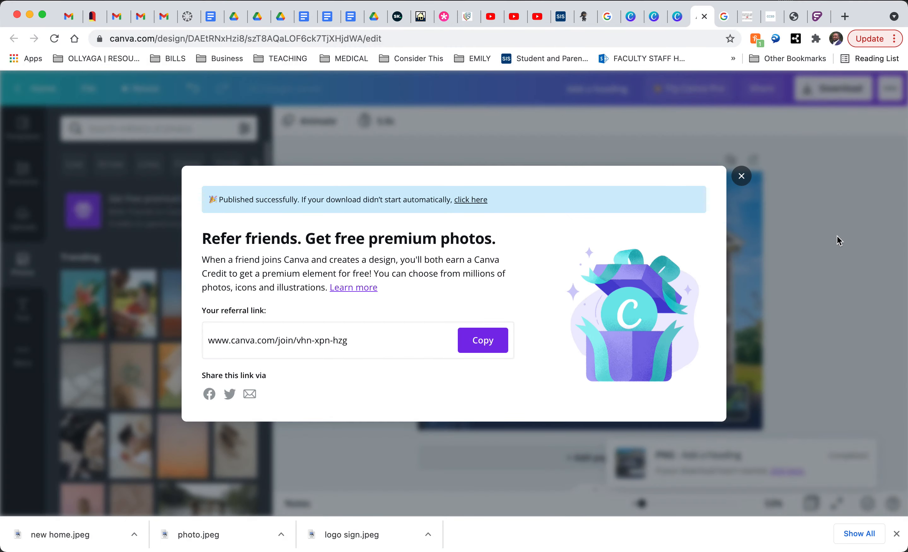
pyautogui.click(741, 176)
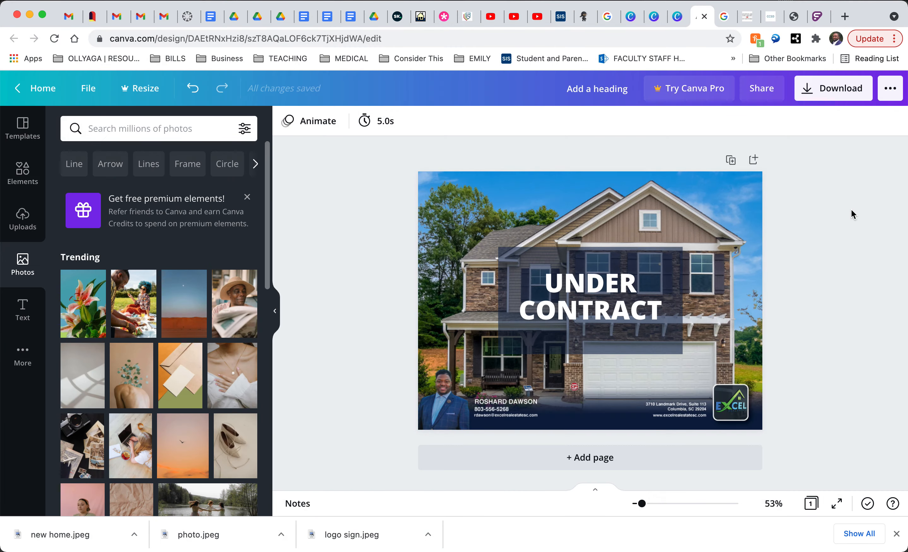